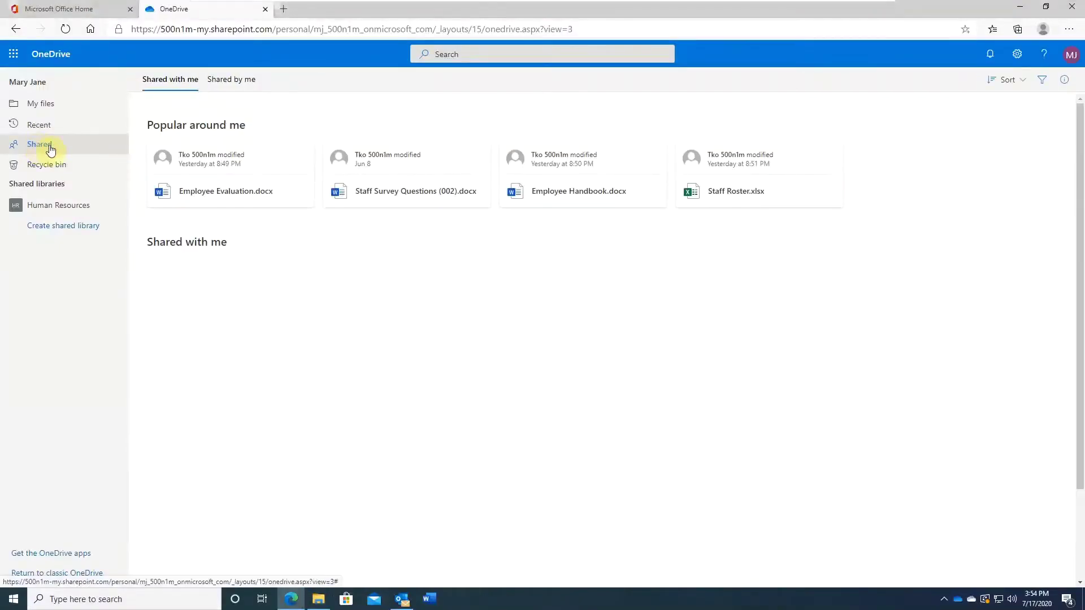
Sort the items shared with you by activity and open the list's filters
left_click(1023, 83)
left_click(1019, 161)
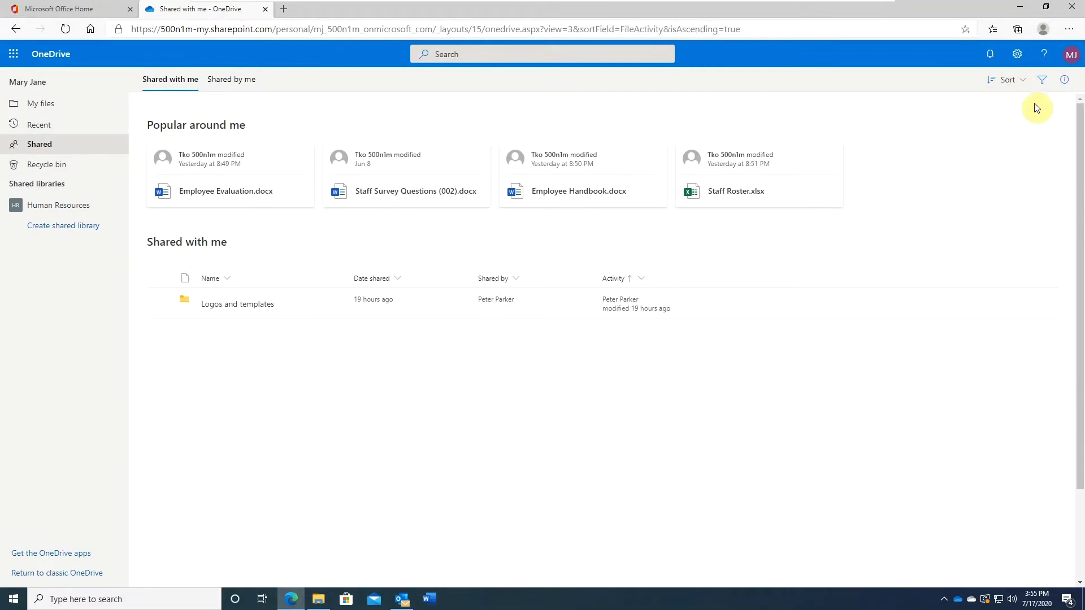
left_click(1042, 80)
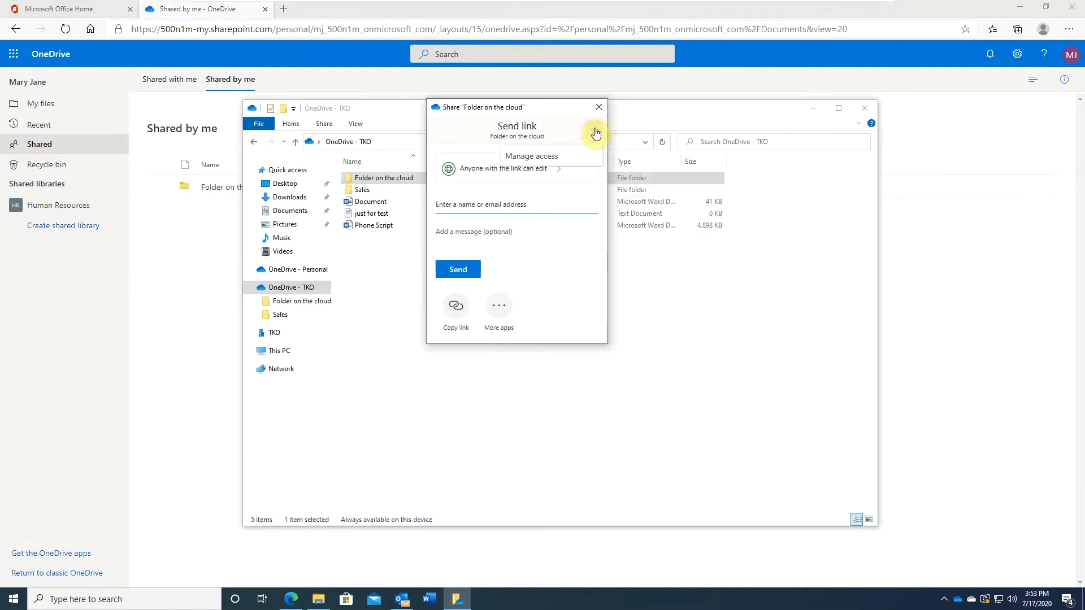
Check who has access to the shared folder, then inspect the sync issue's file conflict
left_click(594, 129)
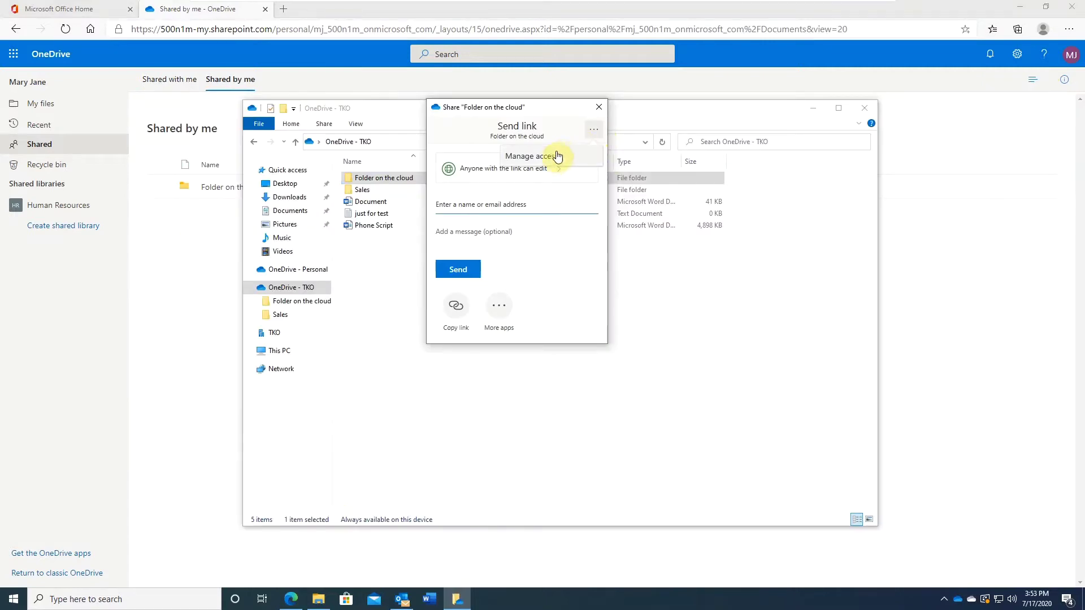
left_click(557, 156)
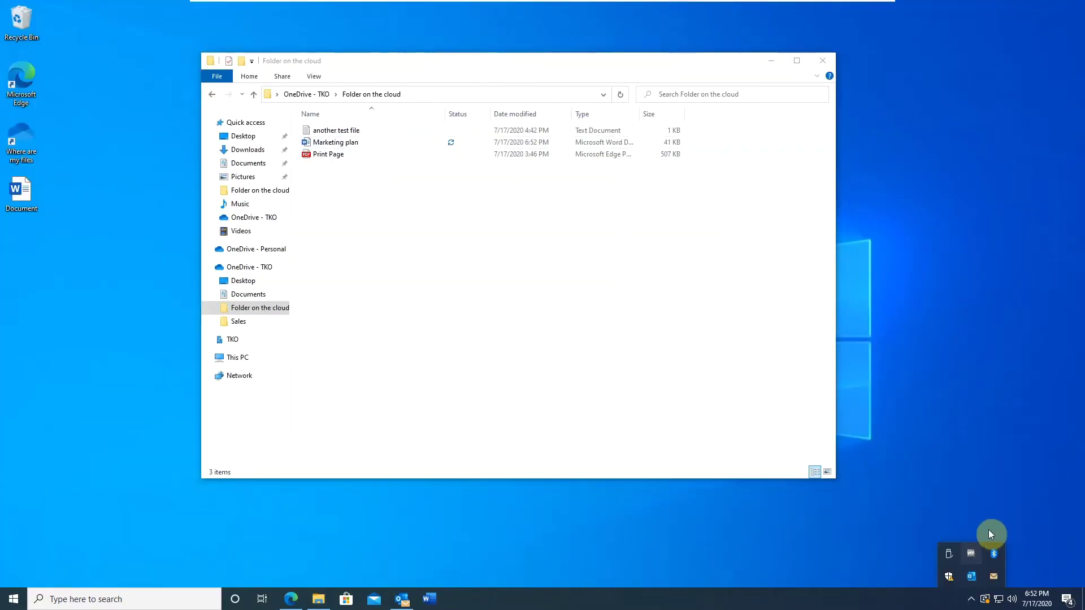
left_click(970, 602)
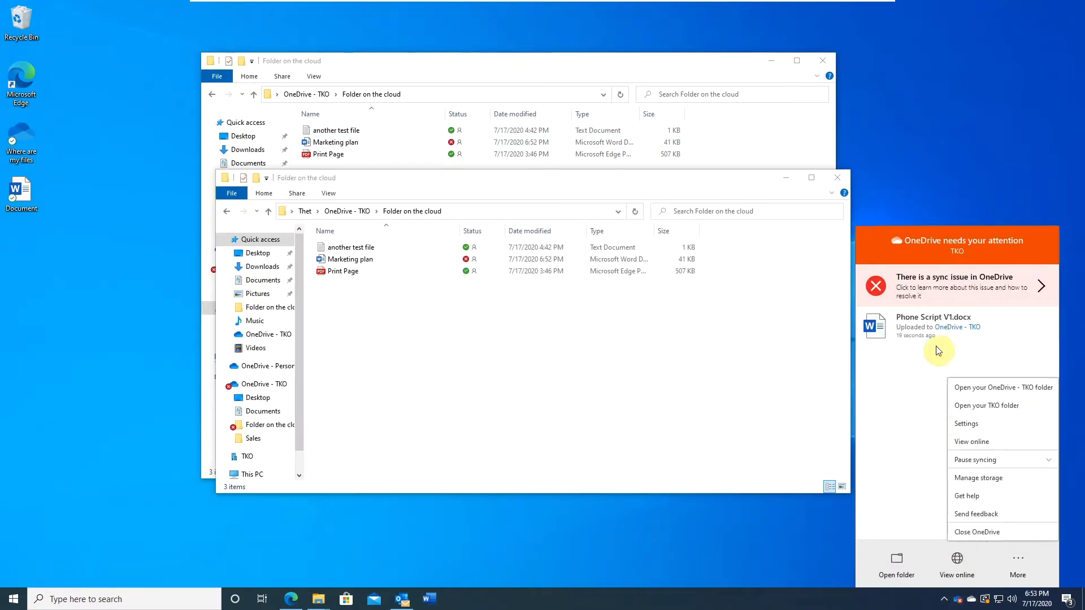
left_click(940, 288)
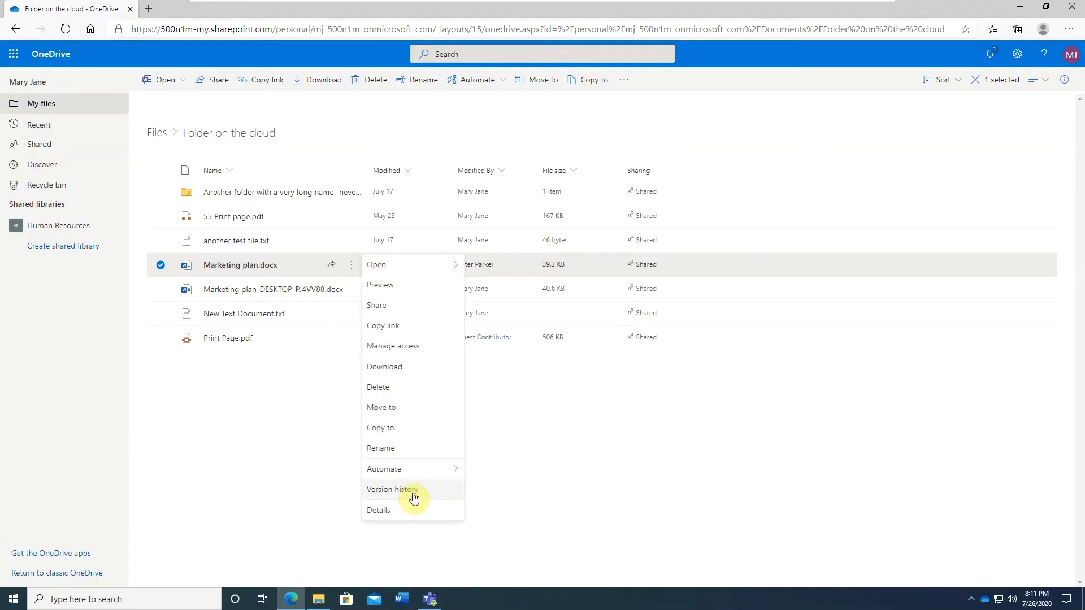
Review Marketing plan.docx version history, Free up space, and the linked account's sync and unlink settings
left_click(414, 497)
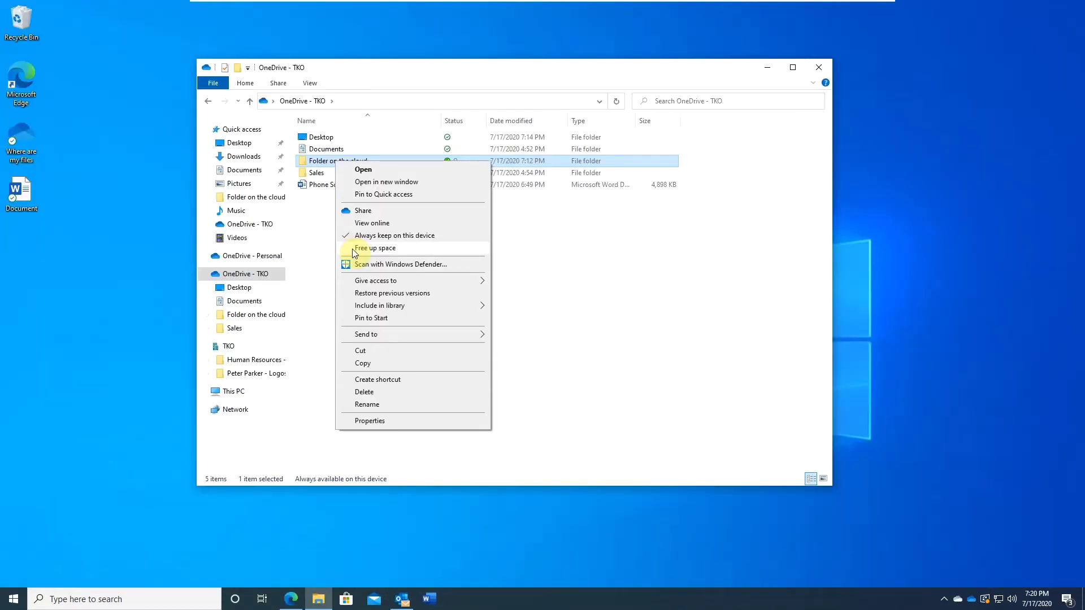
left_click(355, 250)
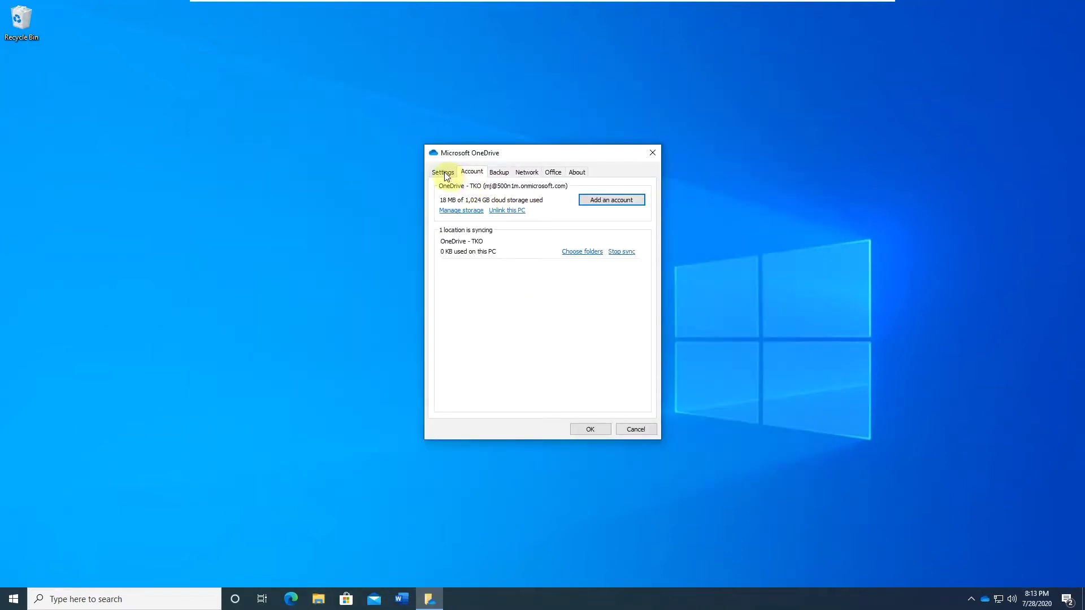
left_click(443, 171)
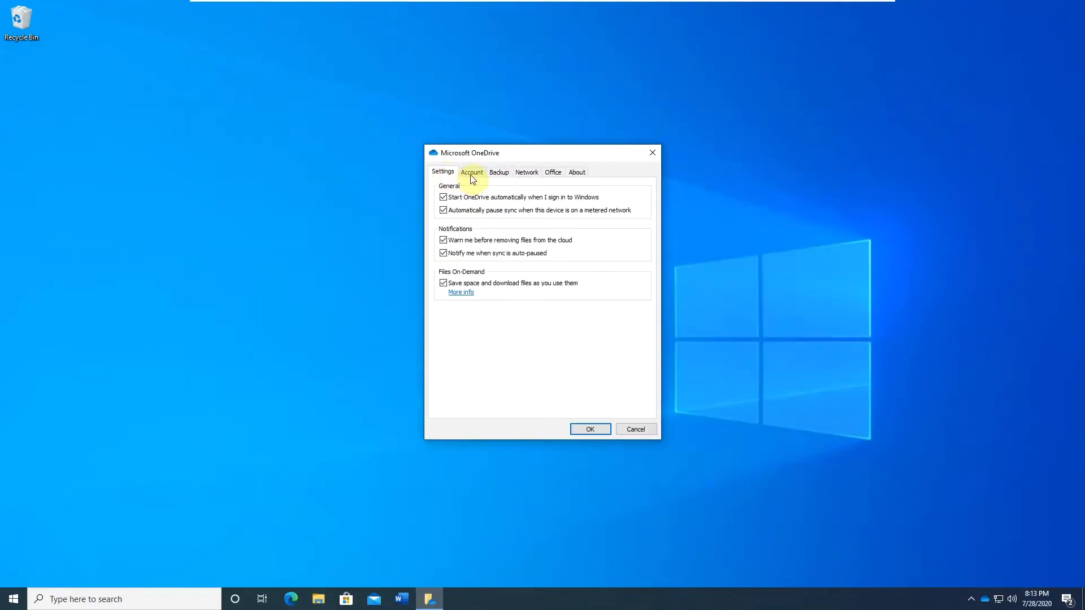
left_click(473, 176)
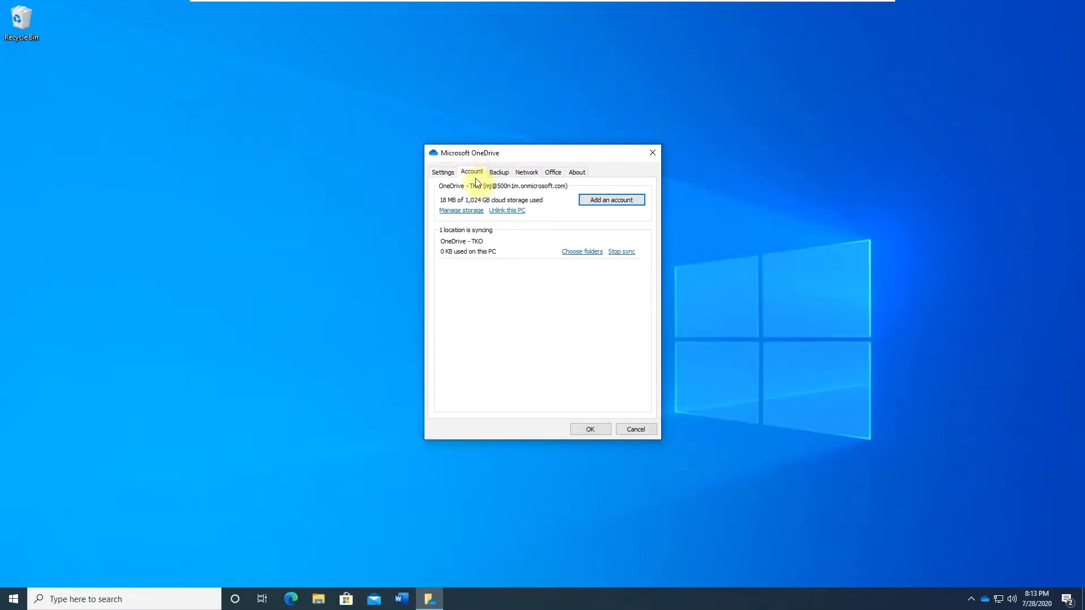
left_click(505, 213)
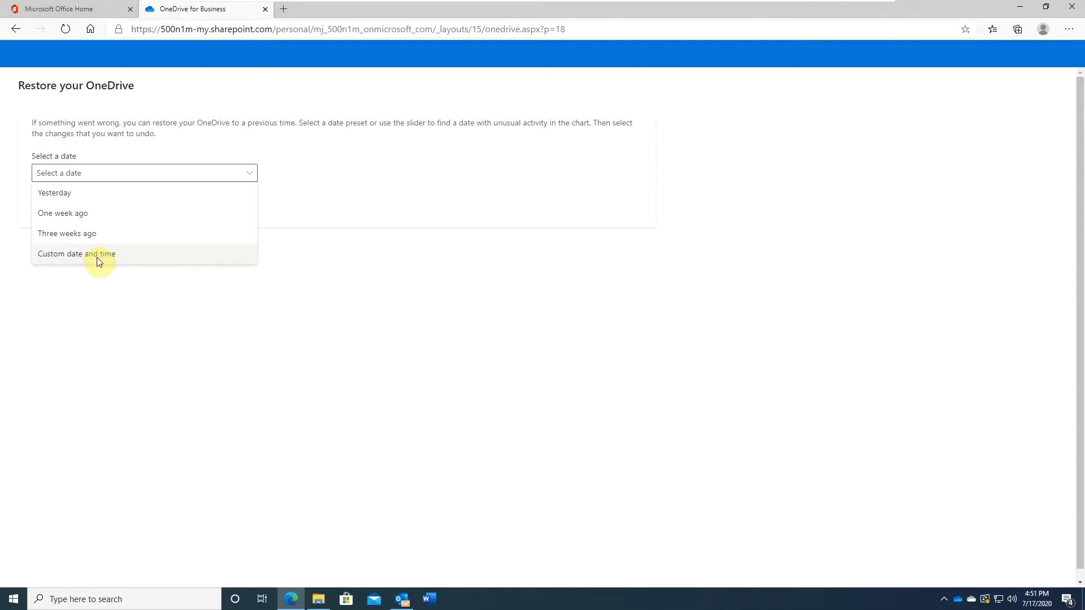
On Restore your OneDrive, pick Custom date and time from the Select a date dropdown
left_click(96, 256)
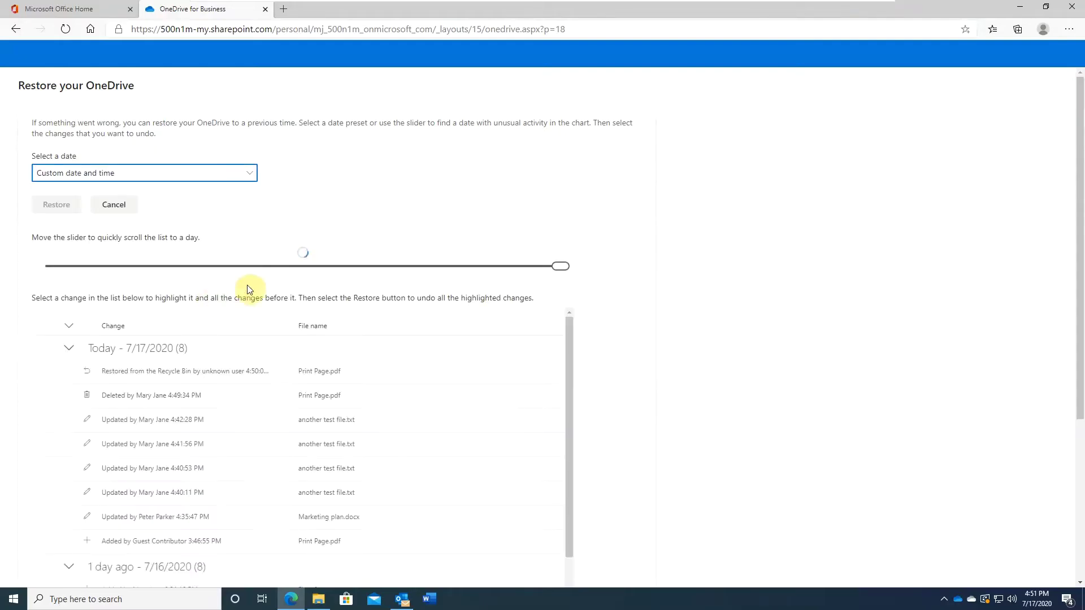
scroll(385, 336, "down", 1)
left_click(408, 351)
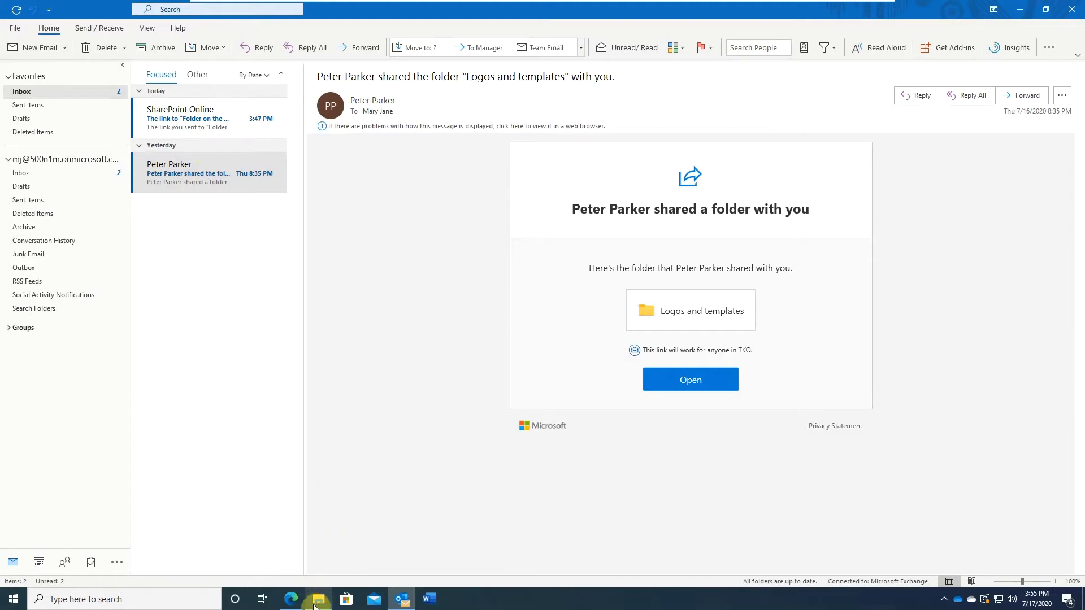
Back in Edge, open Shared with me and sort its items by Activity
left_click(293, 600)
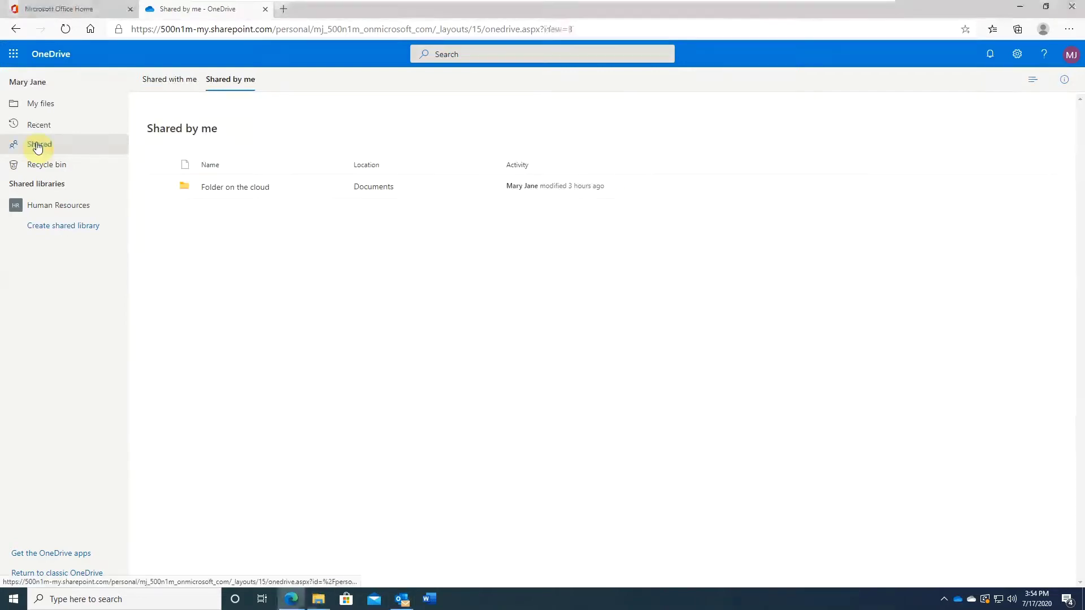
left_click(42, 146)
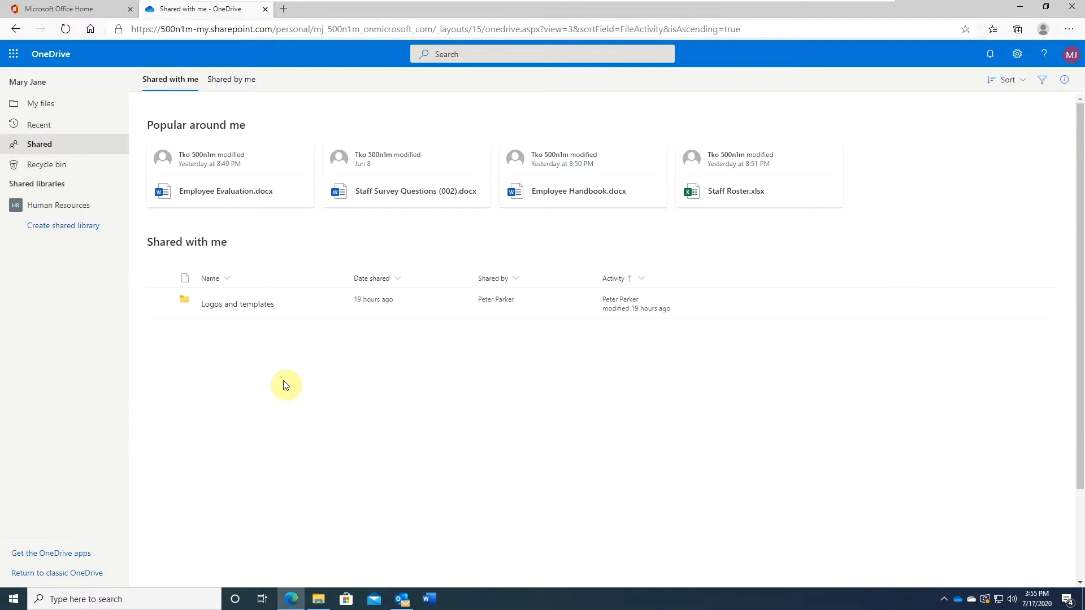
left_click(1007, 80)
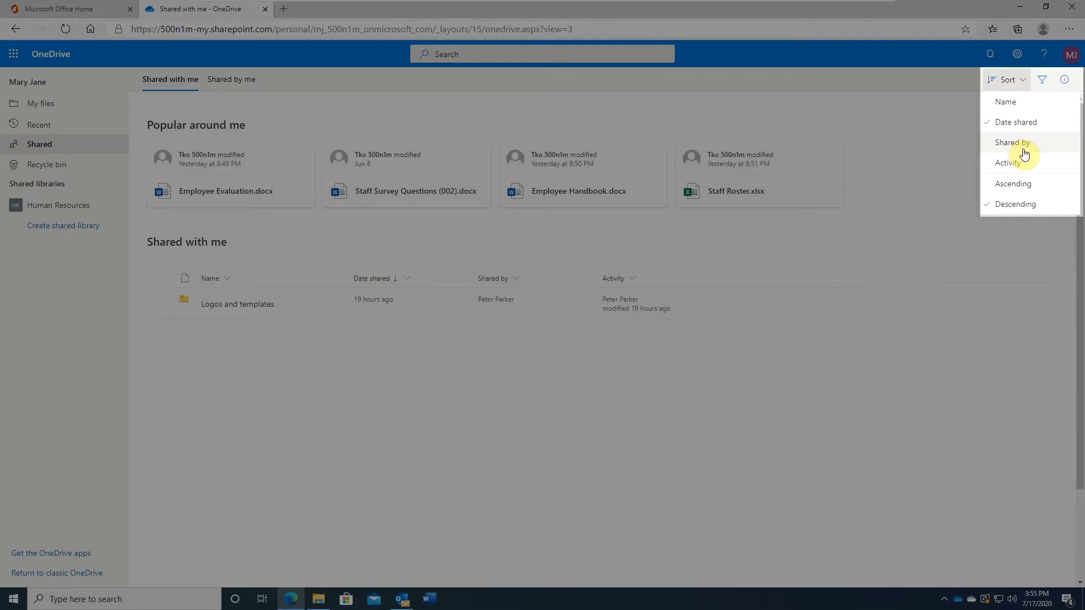
left_click(1009, 163)
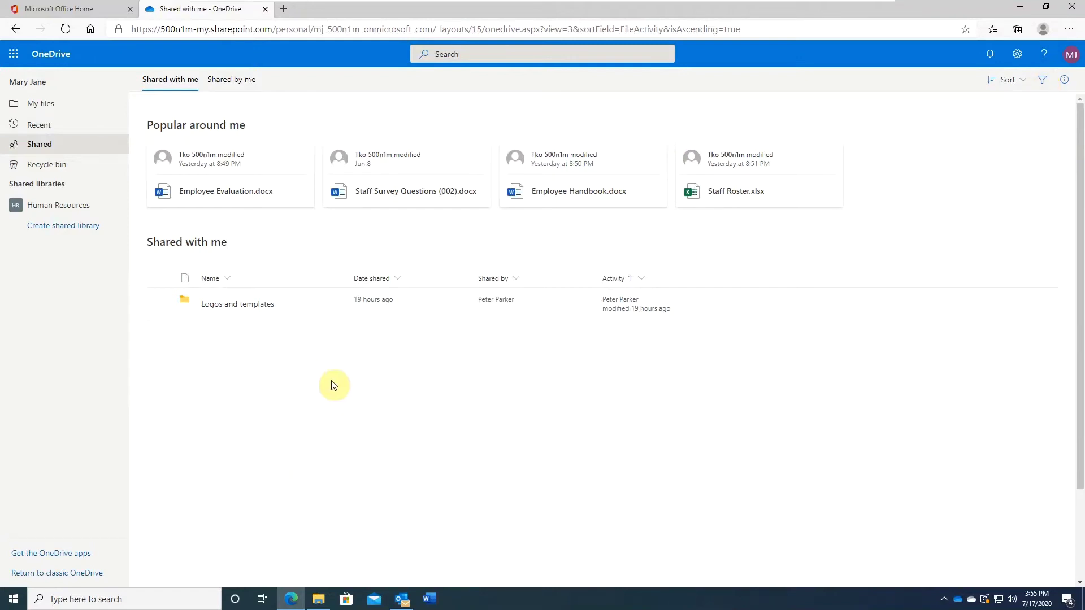
left_click(1042, 85)
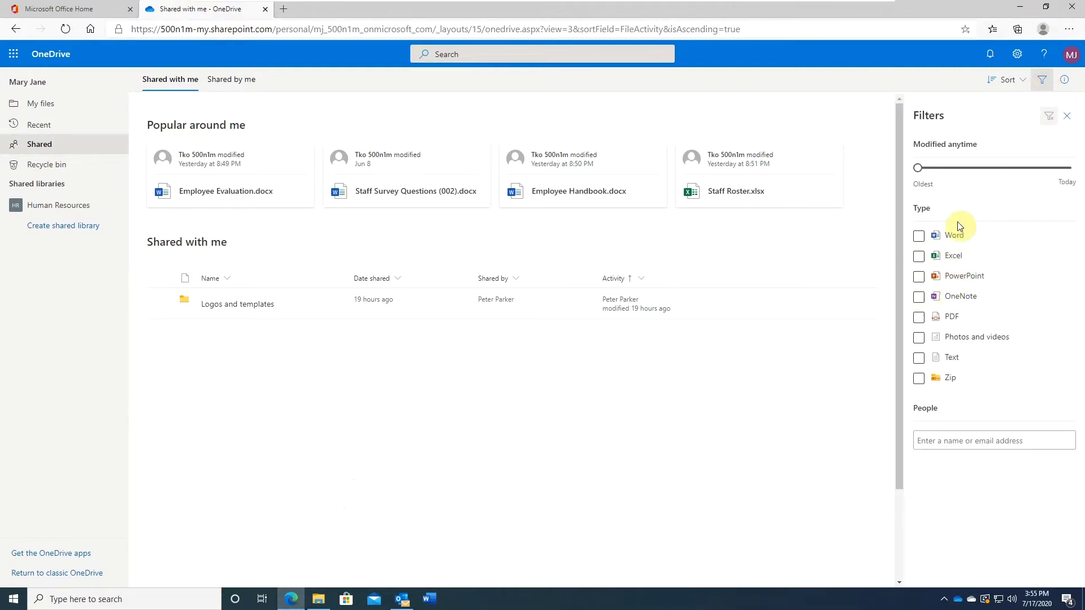
left_click(919, 169)
mouse_move(925, 173)
left_mouse_down()
mouse_move(981, 175)
mouse_move(907, 175)
mouse_move(1010, 181)
mouse_move(915, 177)
left_mouse_up()
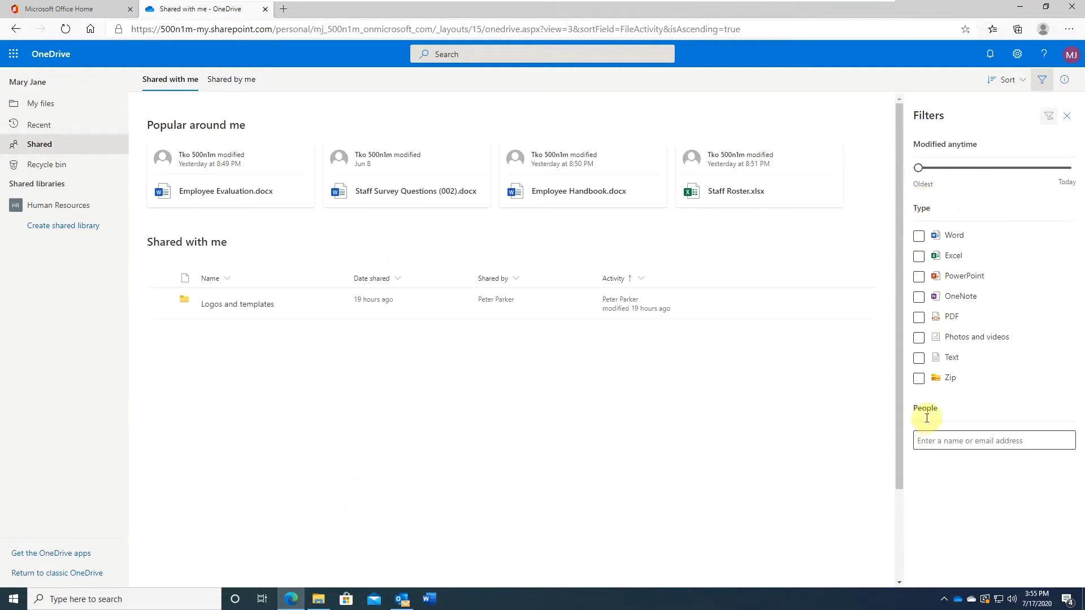
left_click(930, 445)
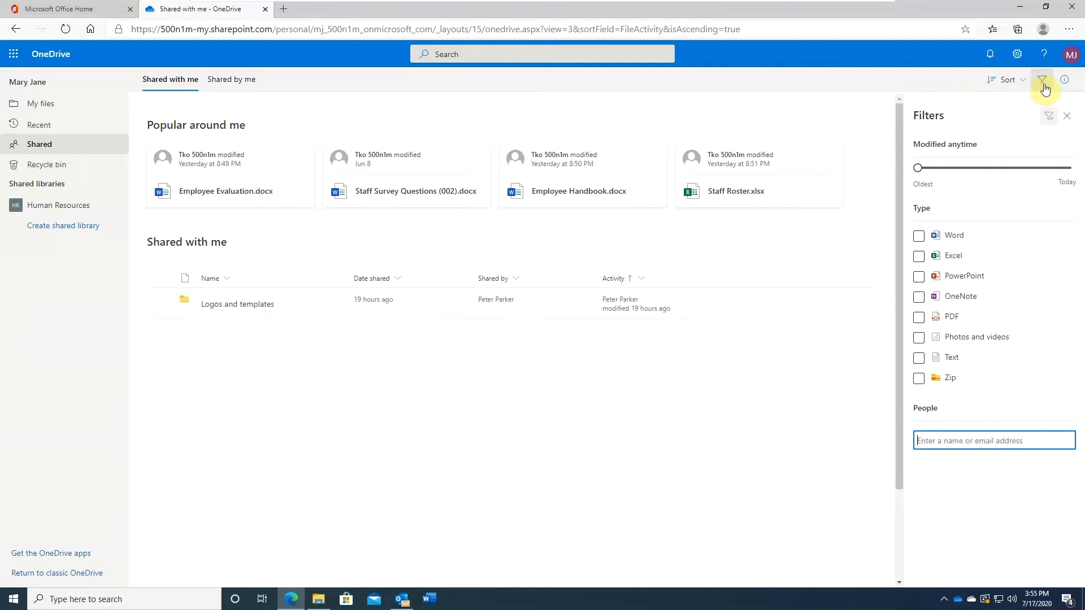
left_click(1067, 120)
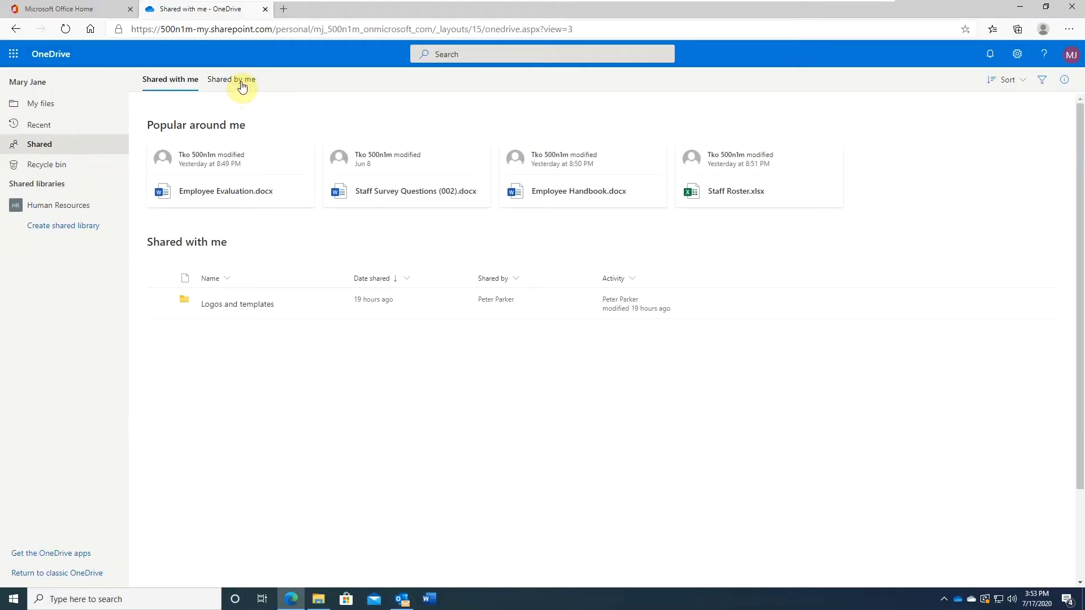
View the Shared by me list, then open the synced OneDrive - TKO folder in File Explorer
left_click(242, 84)
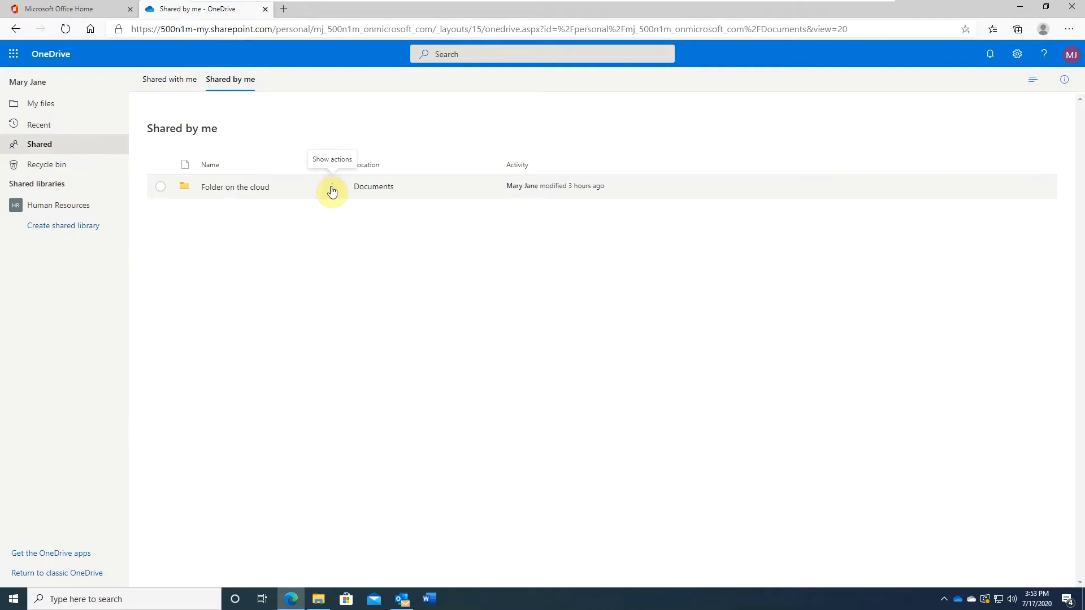
left_click(319, 599)
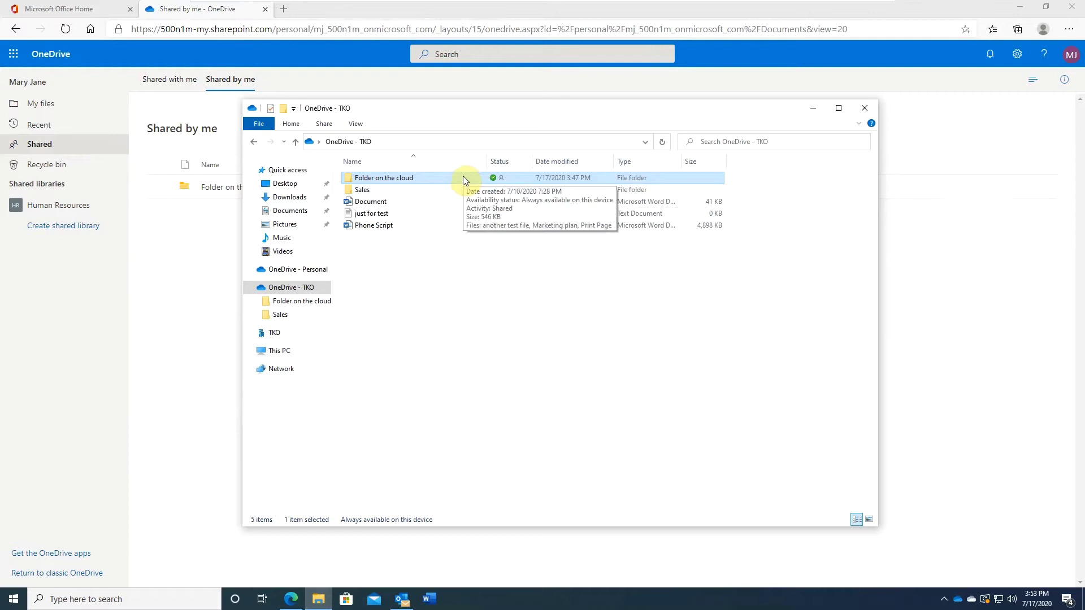
Delete the Anyone-can-edit link for Folder on the cloud via Share > Manage access
right_click(463, 179)
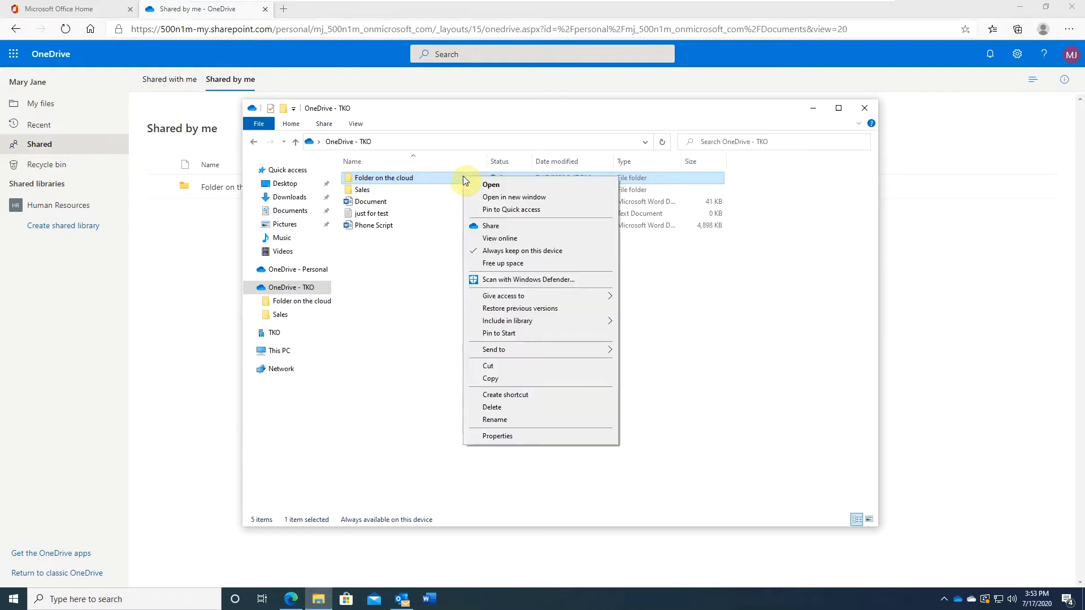
left_click(517, 225)
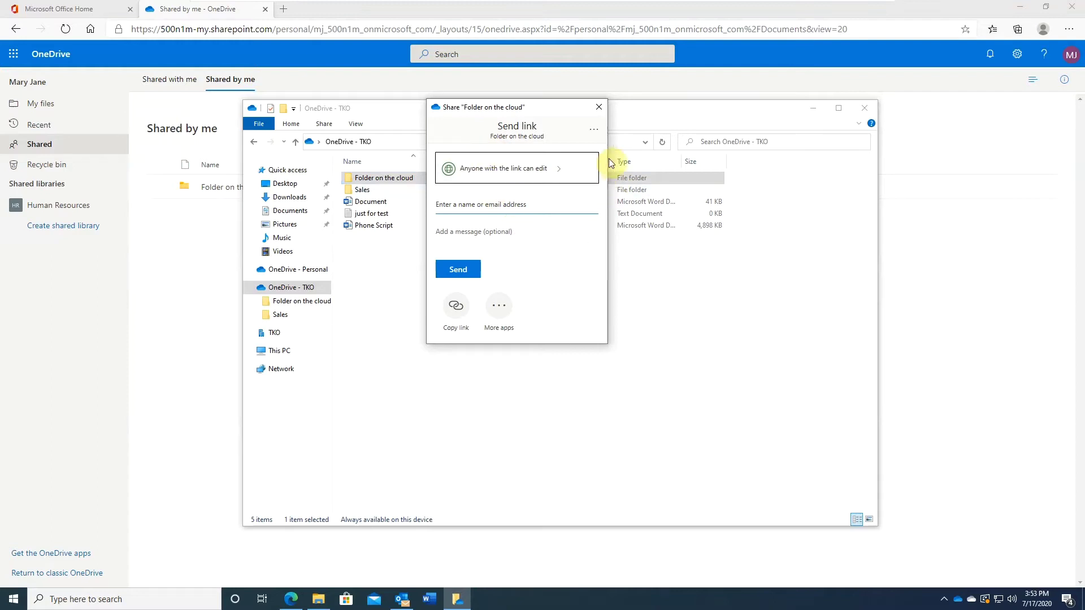
left_click(596, 131)
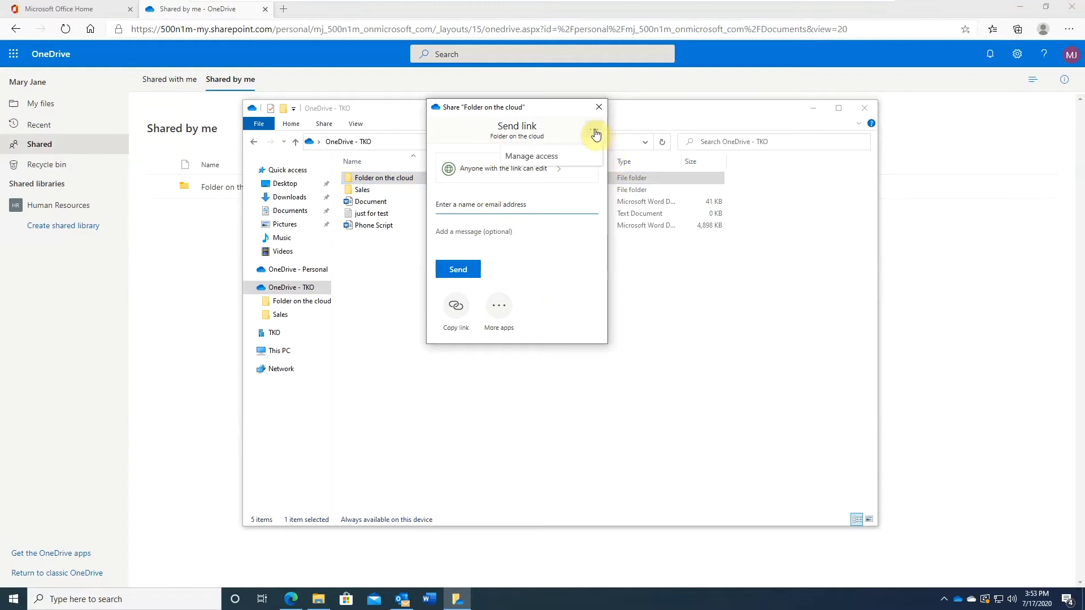
left_click(549, 156)
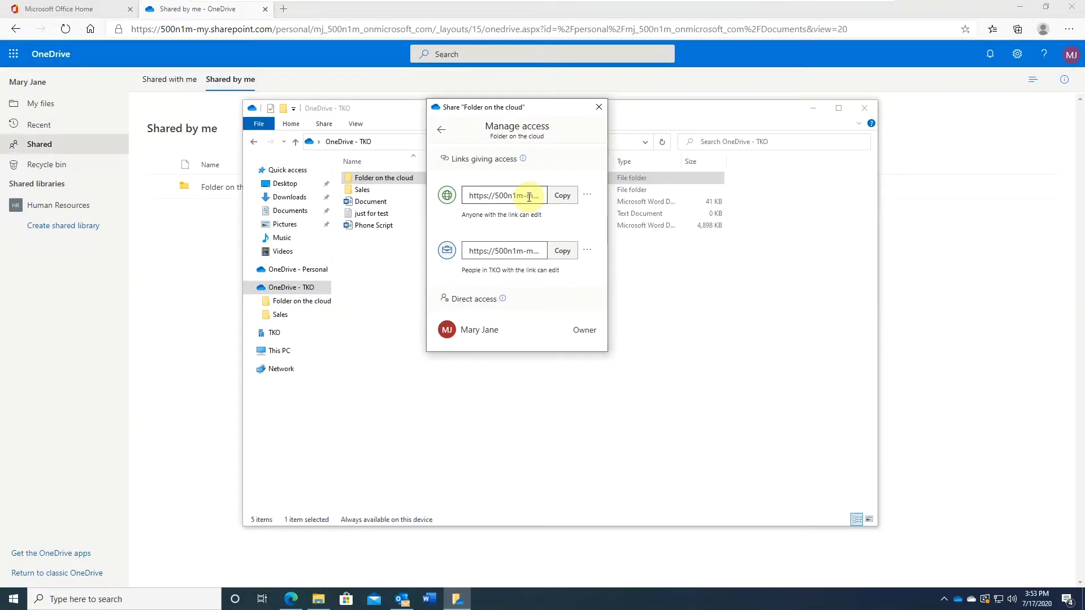
left_click(586, 198)
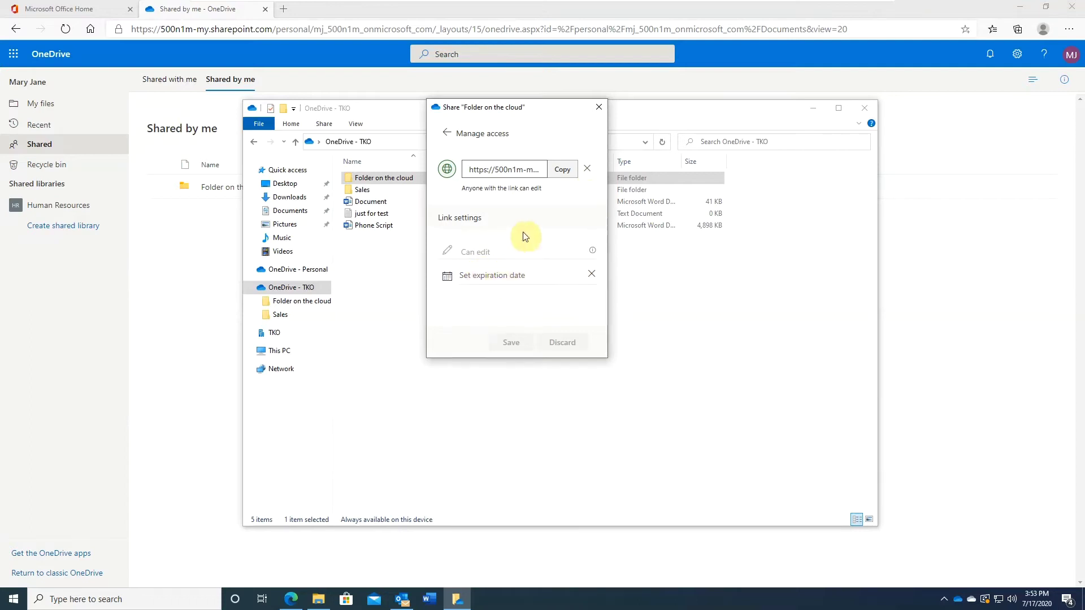
left_click(588, 171)
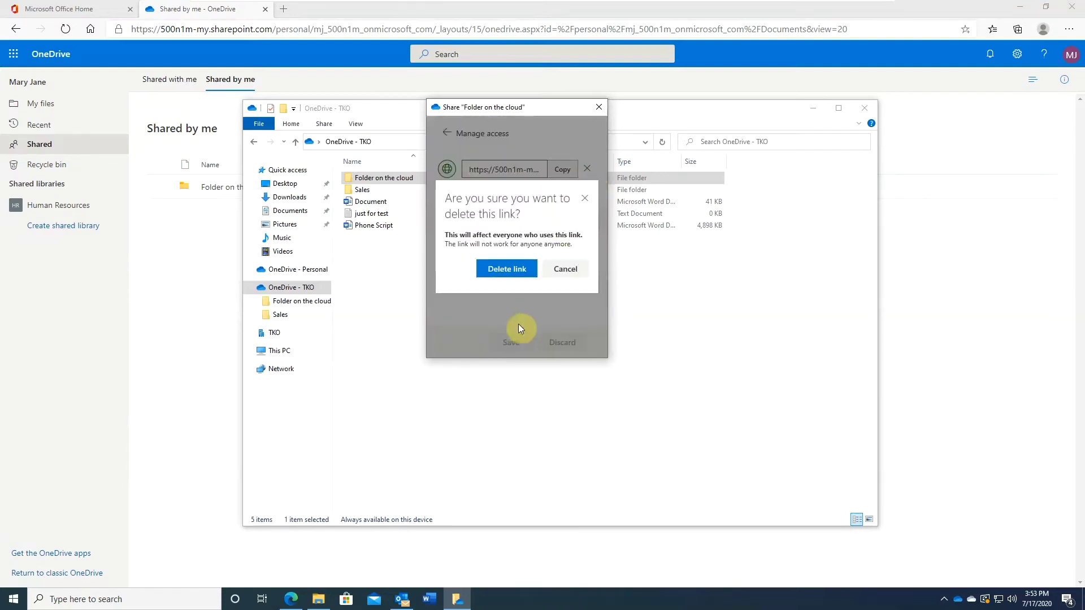
left_click(505, 272)
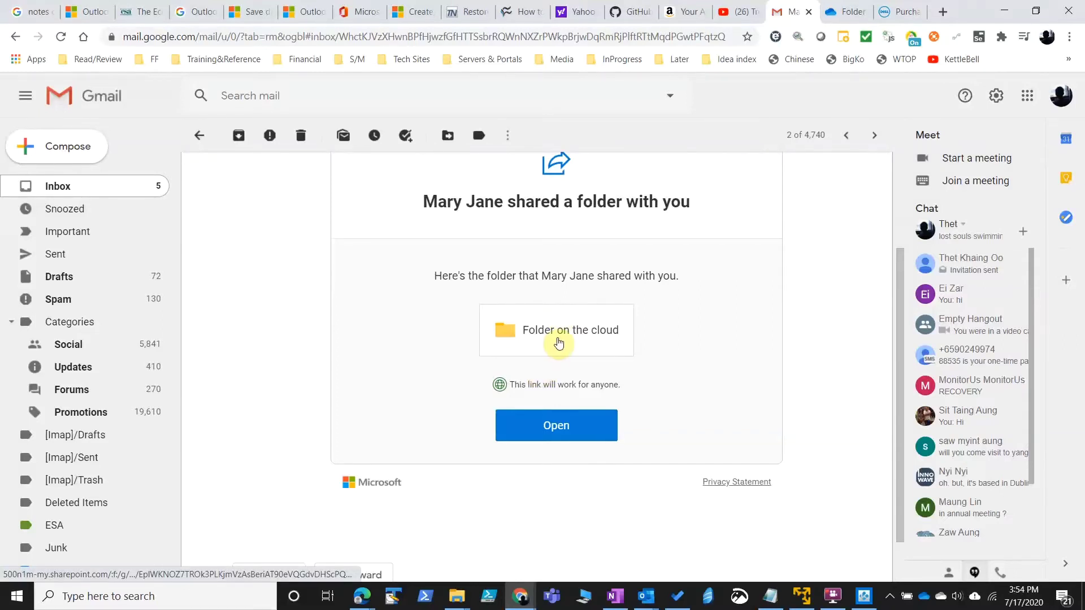
Open the Folder on the cloud link from the sharing email, proceeding past the suspicious-link warning
left_click(558, 342)
left_click(622, 366)
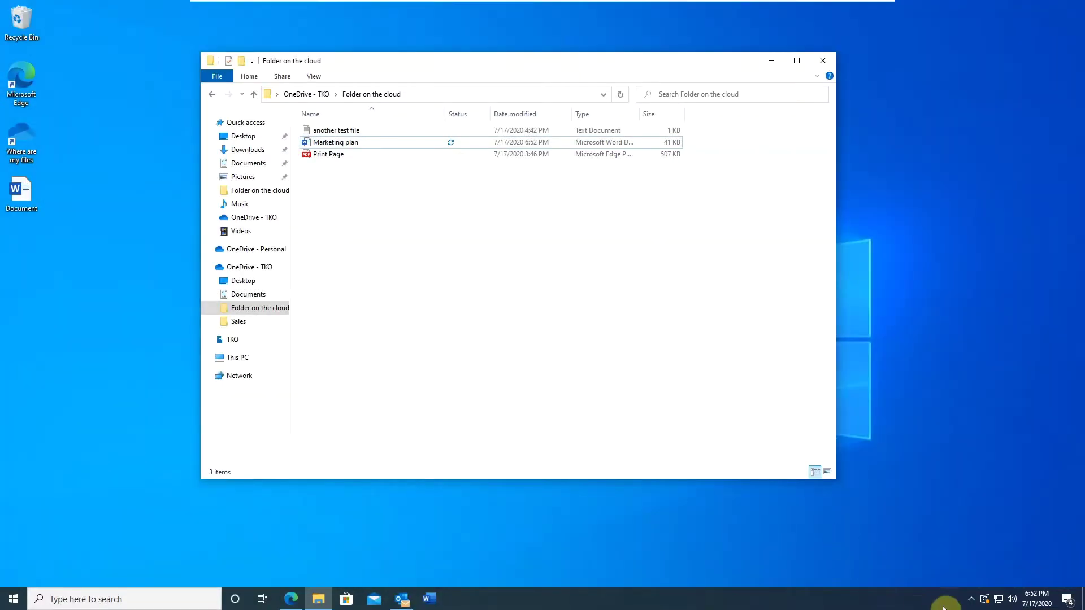
After checking the hidden tray icons, search Start for 'oned' and launch the OneDrive app
left_click(971, 600)
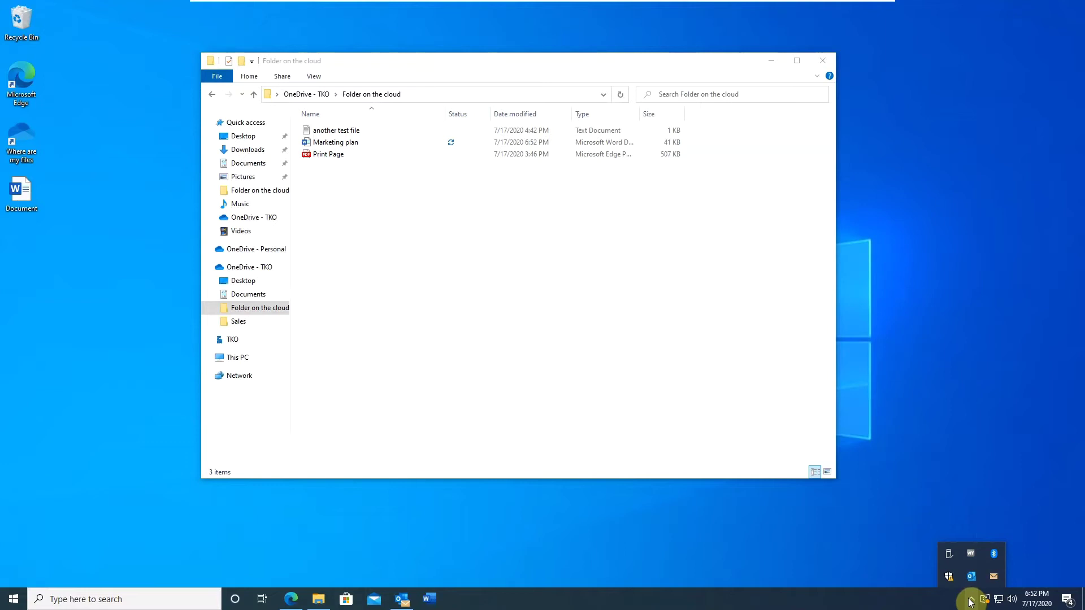
left_click(513, 265)
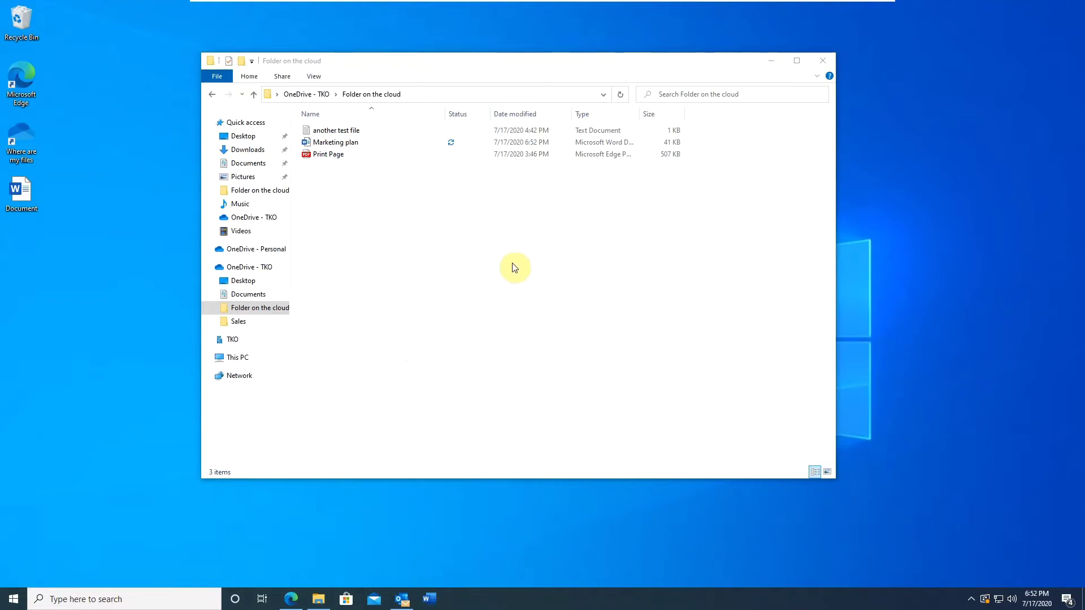
left_click(12, 605)
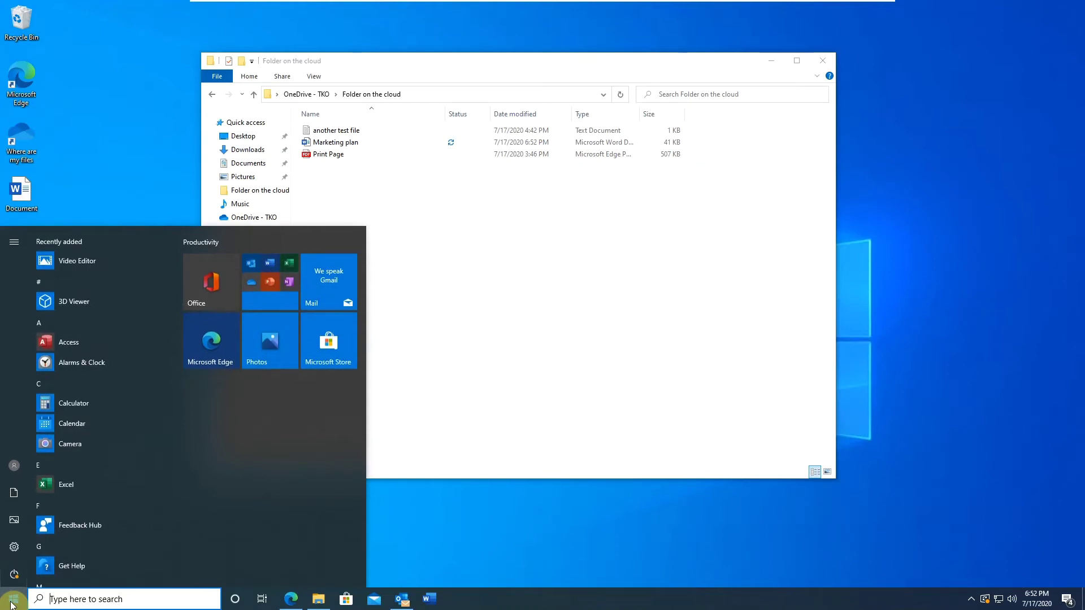
type("oned")
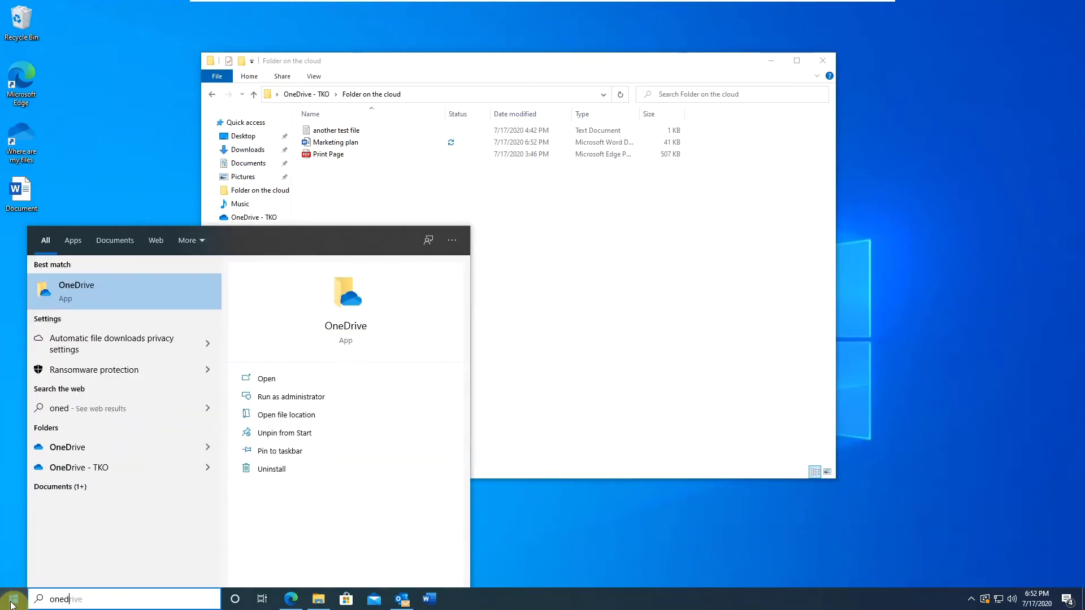
left_click(81, 288)
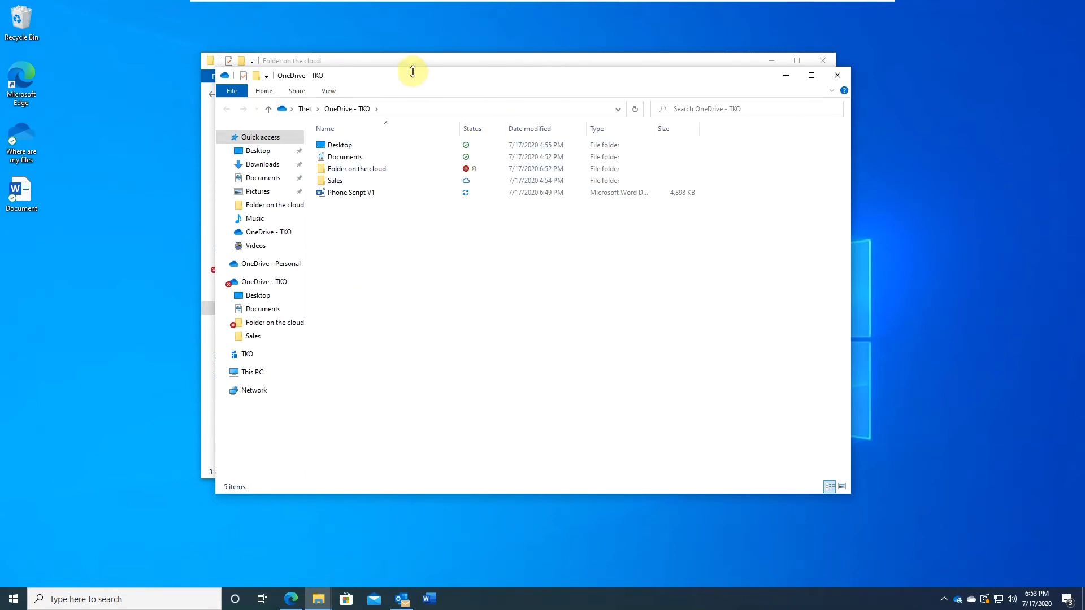
Make the OneDrive - TKO window shorter and open Folder on the cloud
left_click_drag(412, 71, 412, 170)
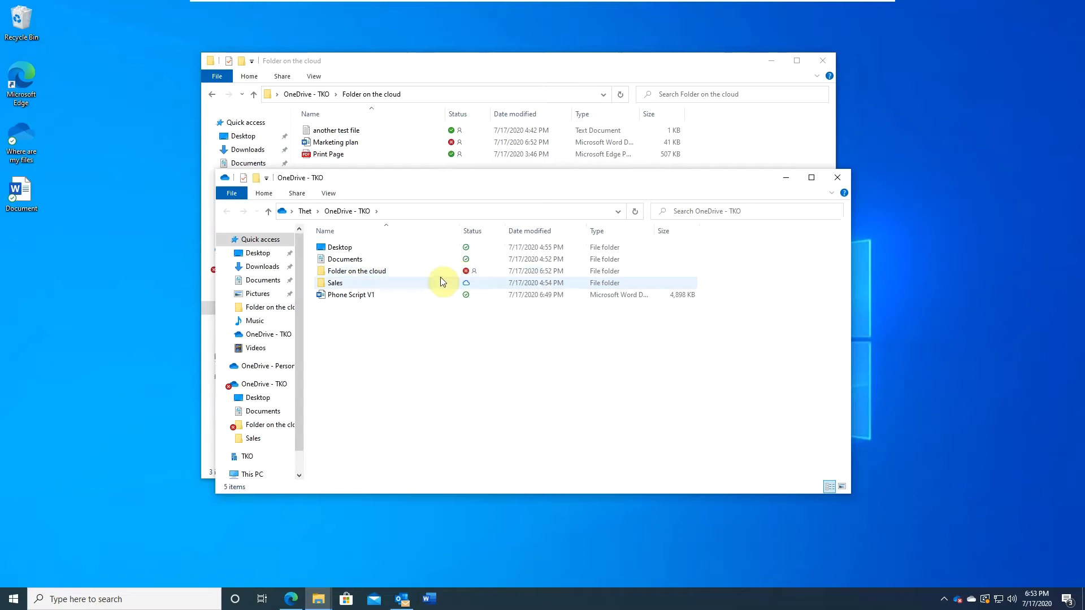
double_click(380, 274)
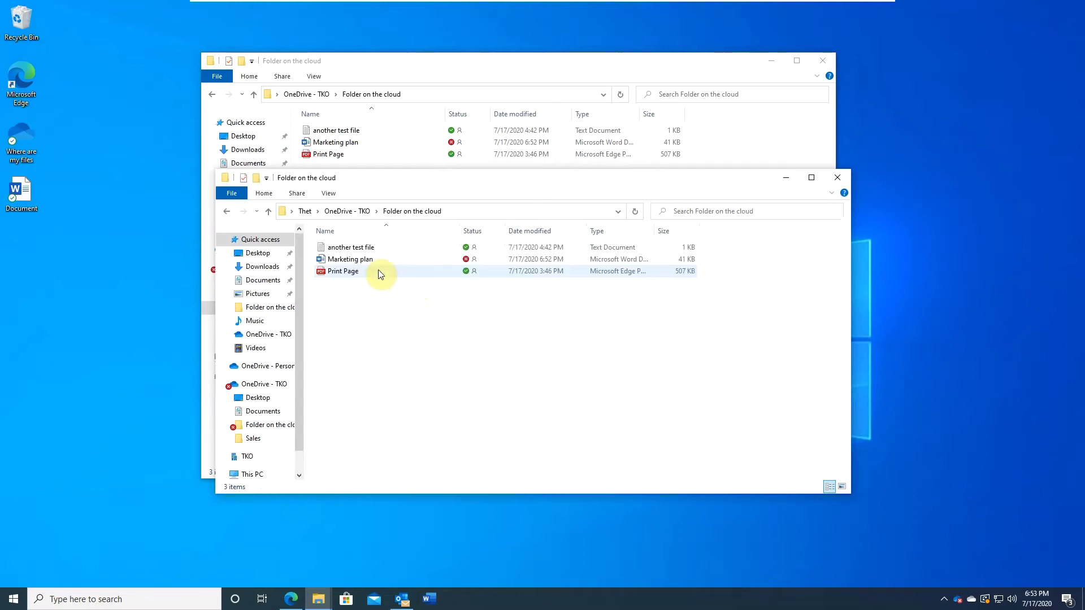
mouse_move(368, 265)
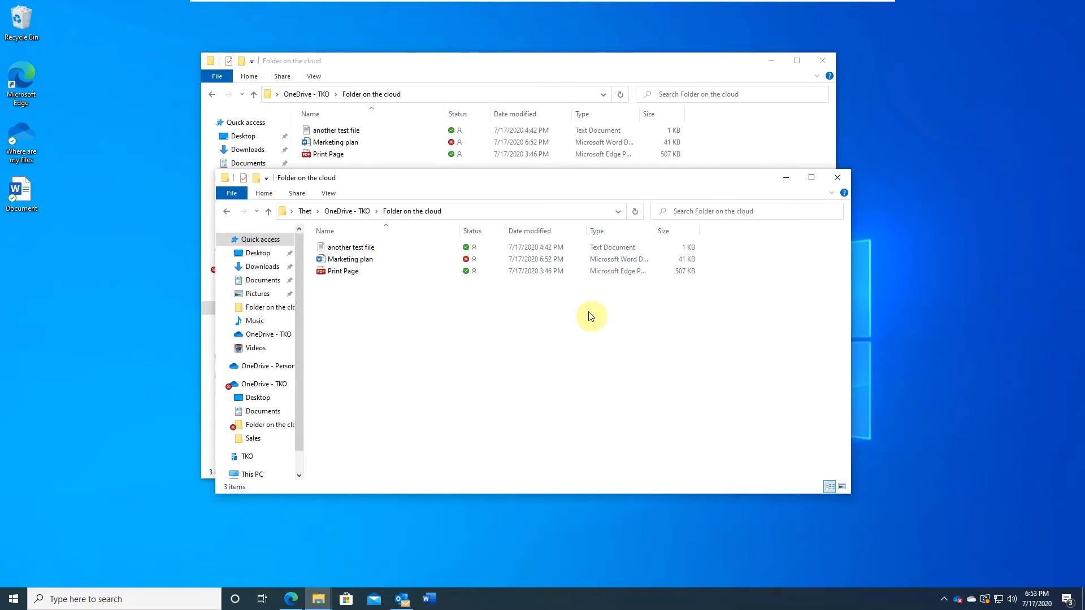
From the OneDrive tray panel's sync issue, resolve the Marketing plan.docx conflict with Keep both files
left_click(959, 601)
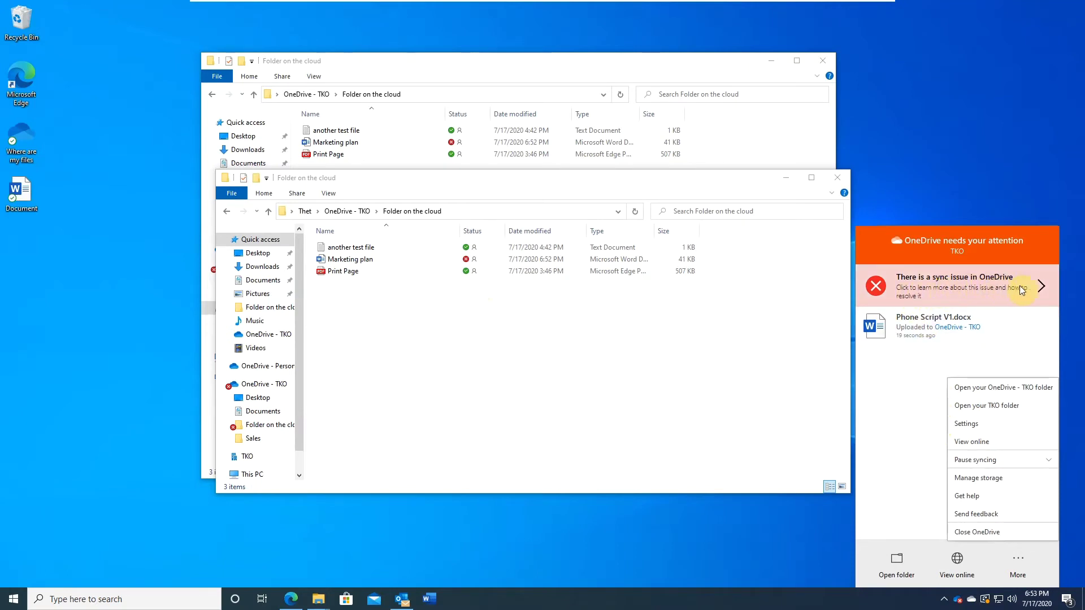
left_click(1046, 286)
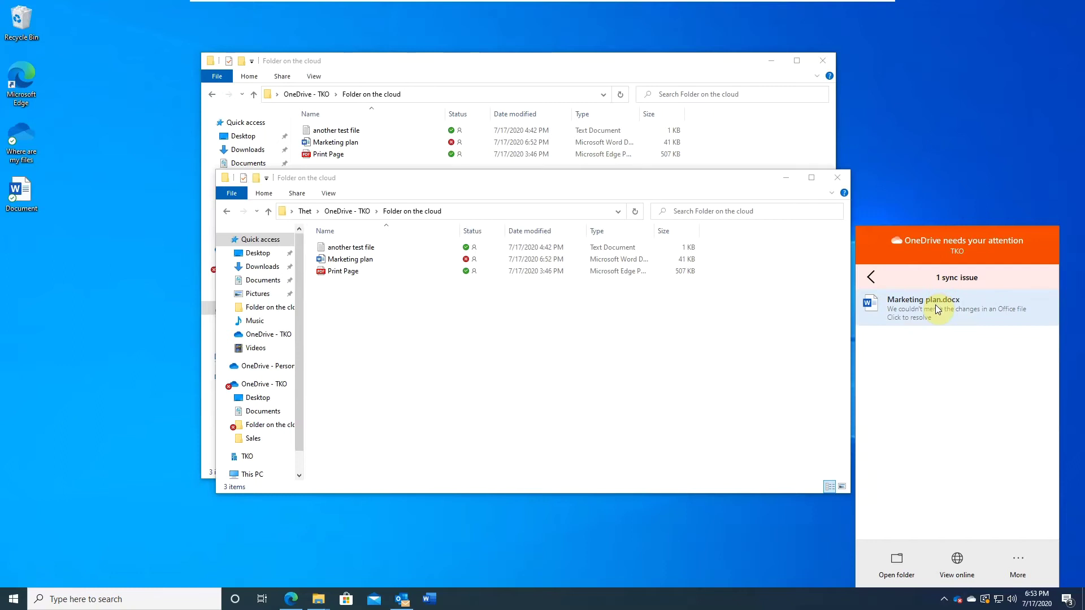
left_click(924, 314)
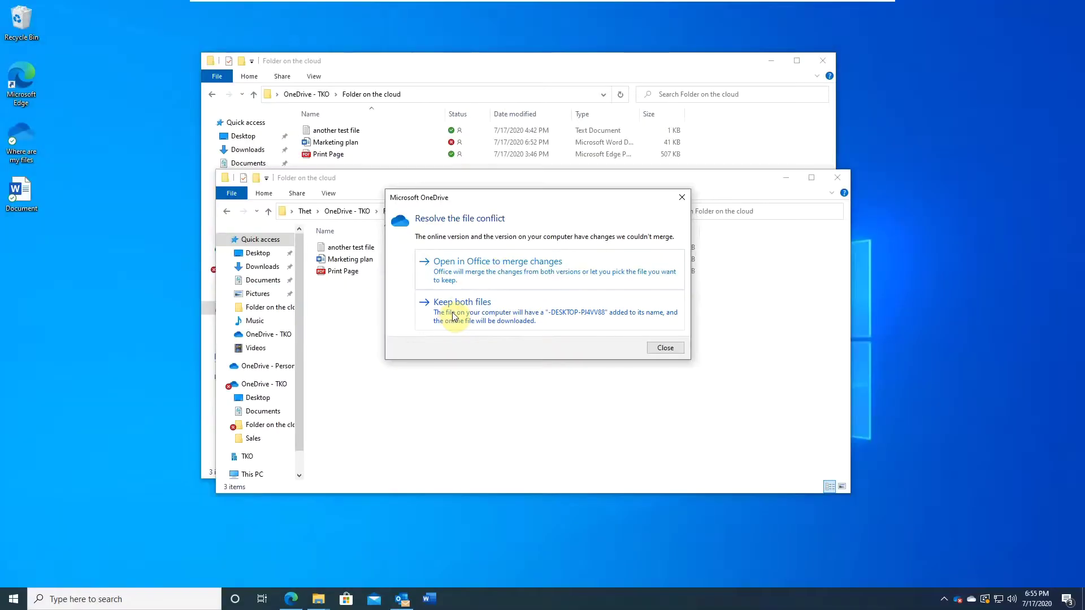
left_click(453, 314)
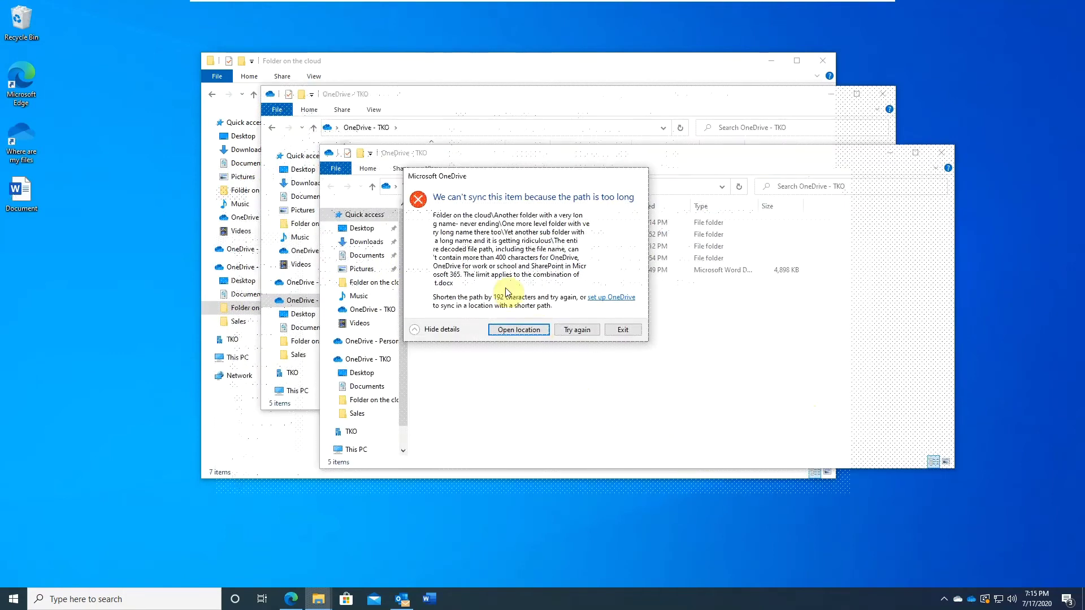
Open the too-long path's folder from the error and begin trimming the long Word file's name
left_click_drag(484, 180, 503, 212)
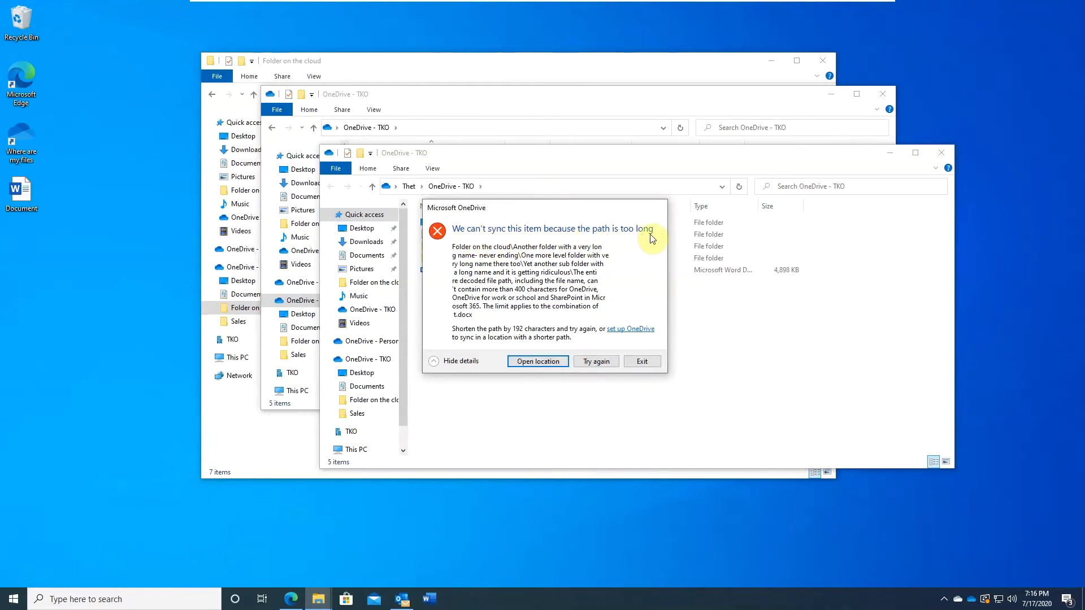
left_click(524, 365)
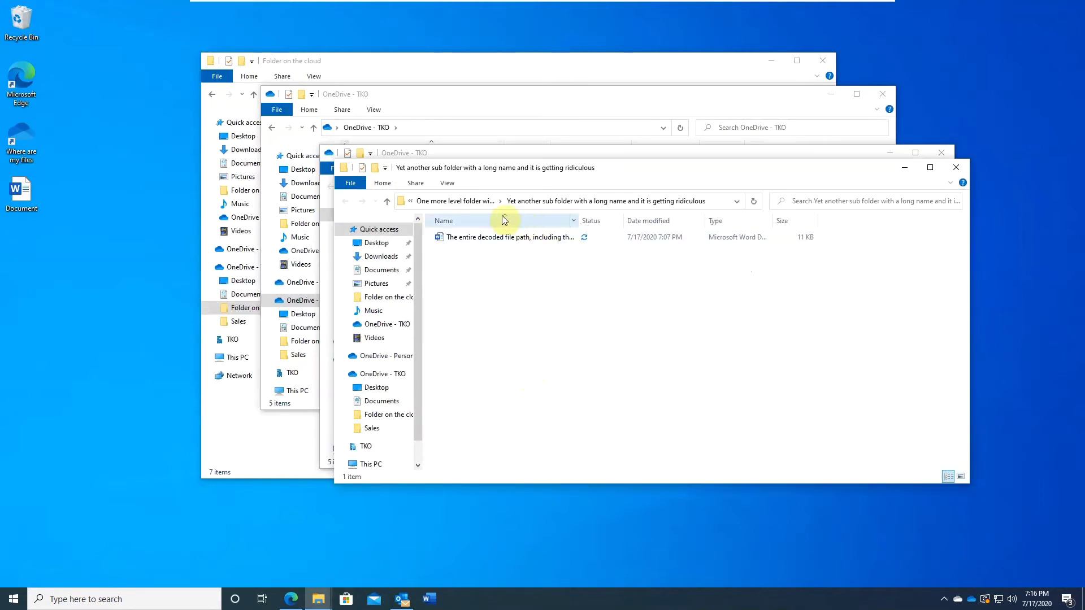
right_click(480, 235)
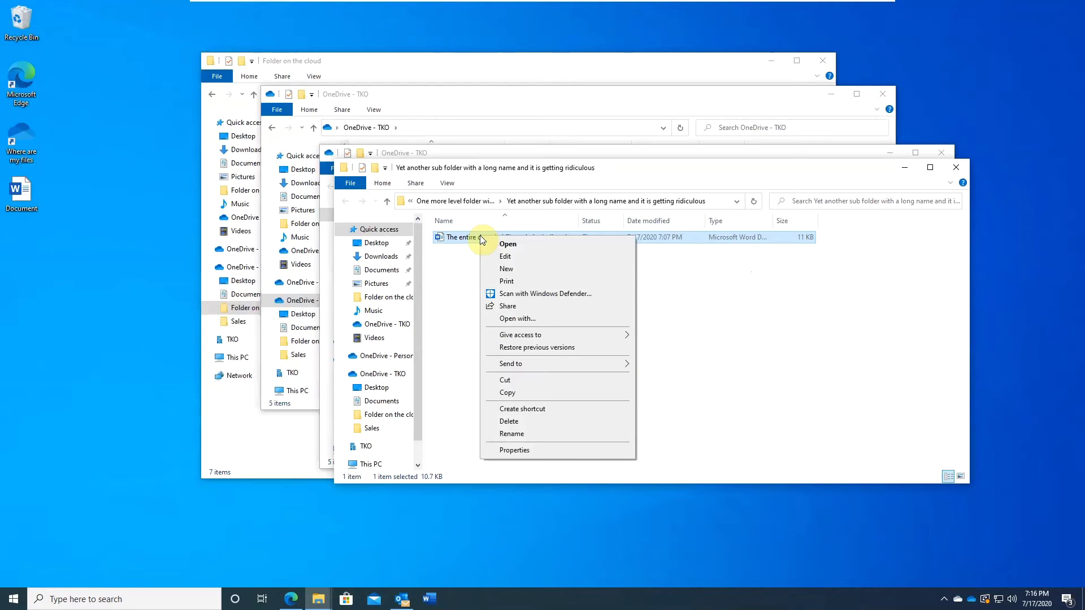
left_click(511, 434)
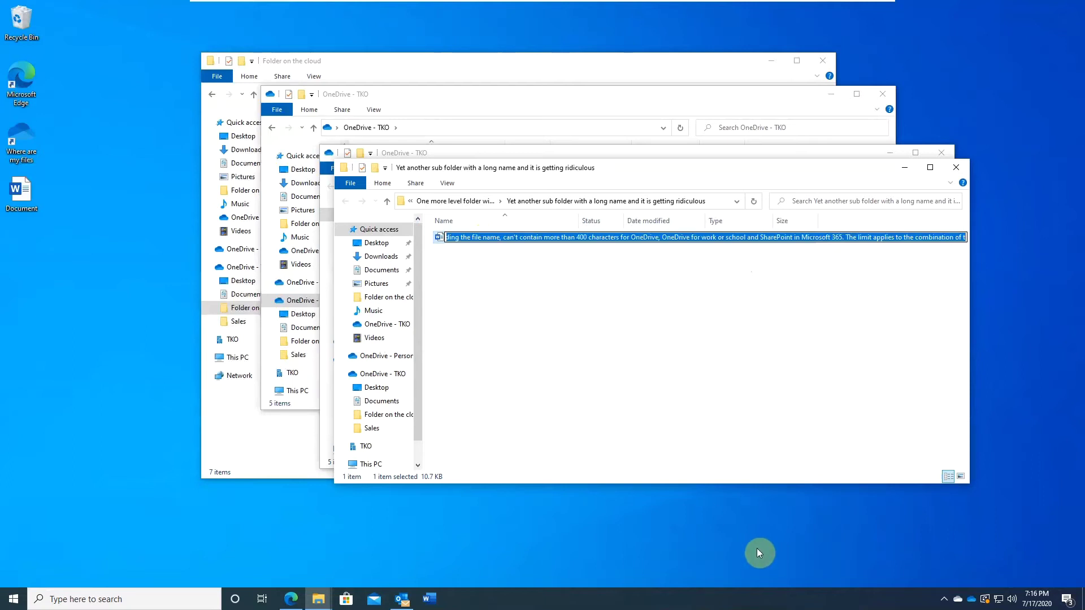
key("Left")
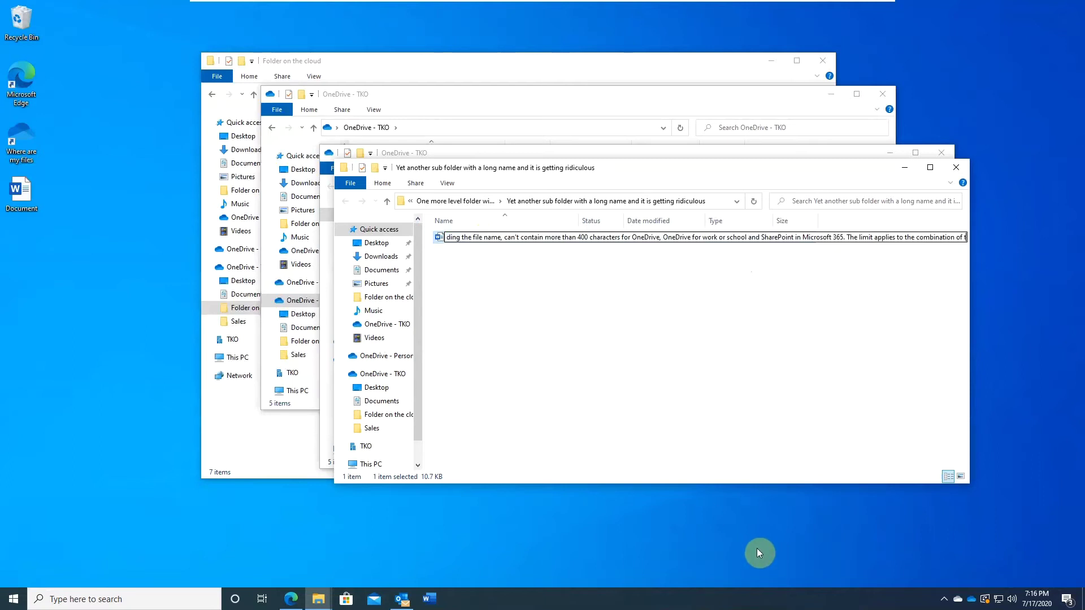
key("Left")
key("Left")
key("Left")
key("Left")
key("Left")
key("Left")
key("Left")
key("Left")
key("Left")
key("Left")
key("Left")
key("Left")
key("Left")
key("Left")
key("Left")
key("Left")
key("Left")
key("Left")
key("Left")
key("Left")
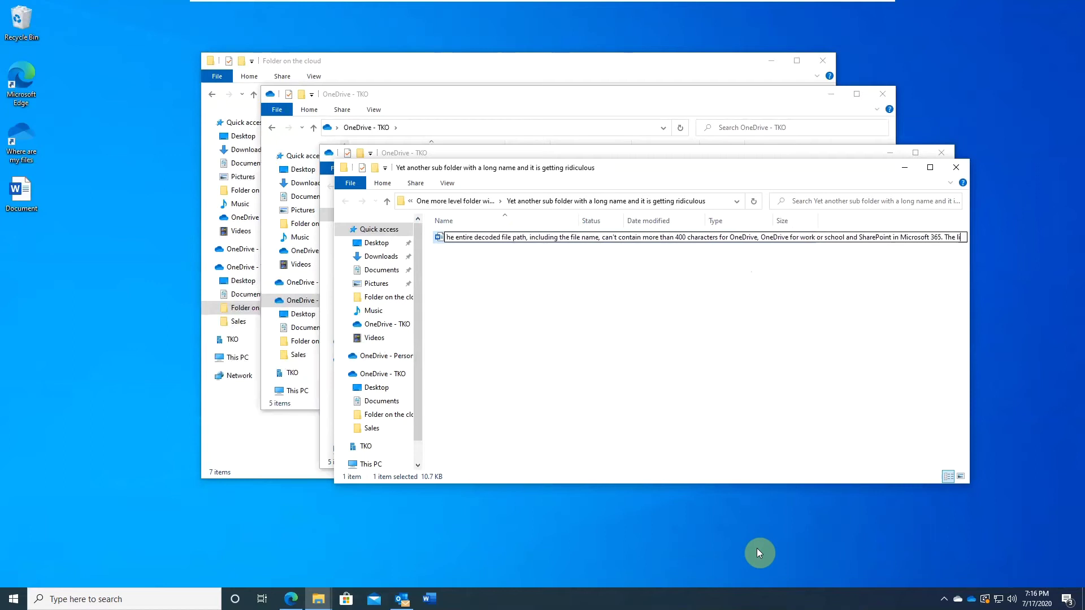
key("BackSpace")
key("BackSpace")
key("BackSpace")
key("BackSpace")
key("BackSpace")
key("BackSpace")
key("BackSpace")
key("BackSpace")
key("BackSpace")
key("BackSpace")
key("BackSpace")
key("BackSpace")
key("BackSpace")
key("BackSpace")
key("BackSpace")
key("BackSpace")
key("BackSpace")
key("BackSpace")
key("BackSpace")
key("BackSpace")
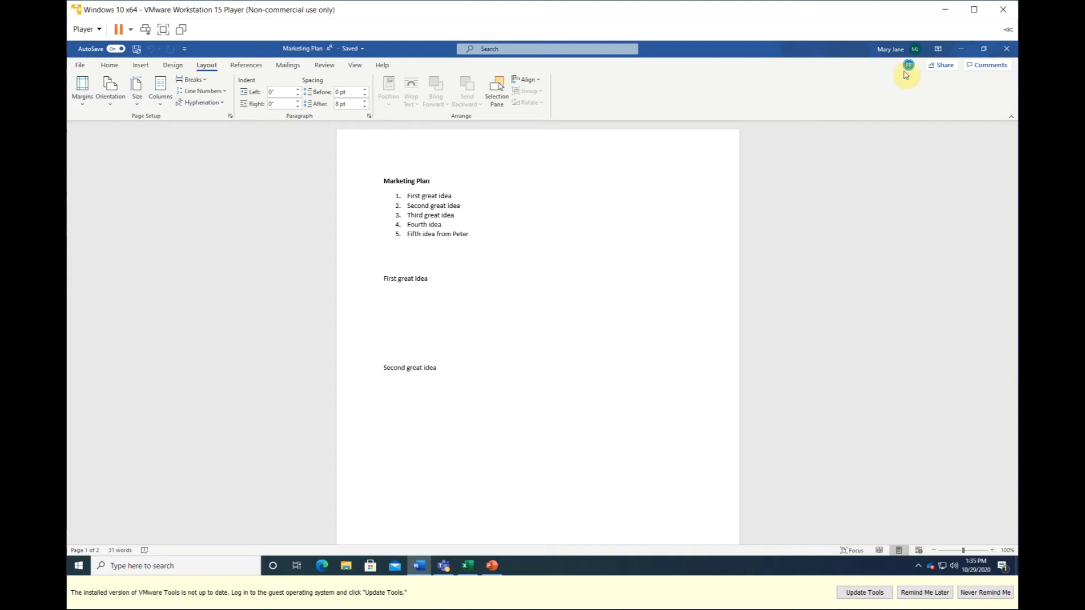
Go to the co-author's location and type 'idea' on the line below Third Great Idea
mouse_move(910, 69)
left_click(909, 66)
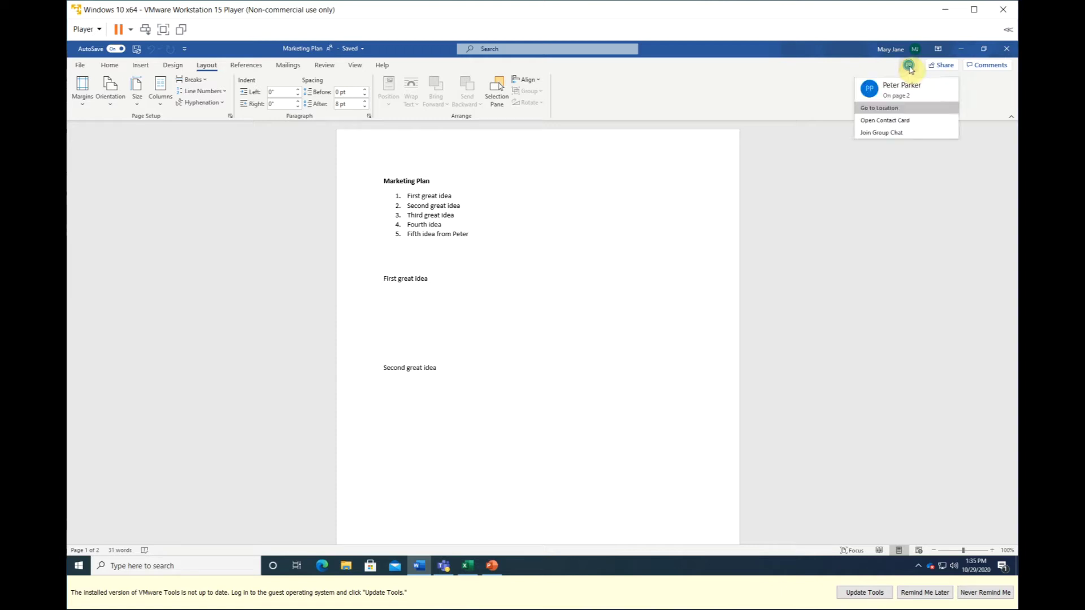
left_click(893, 110)
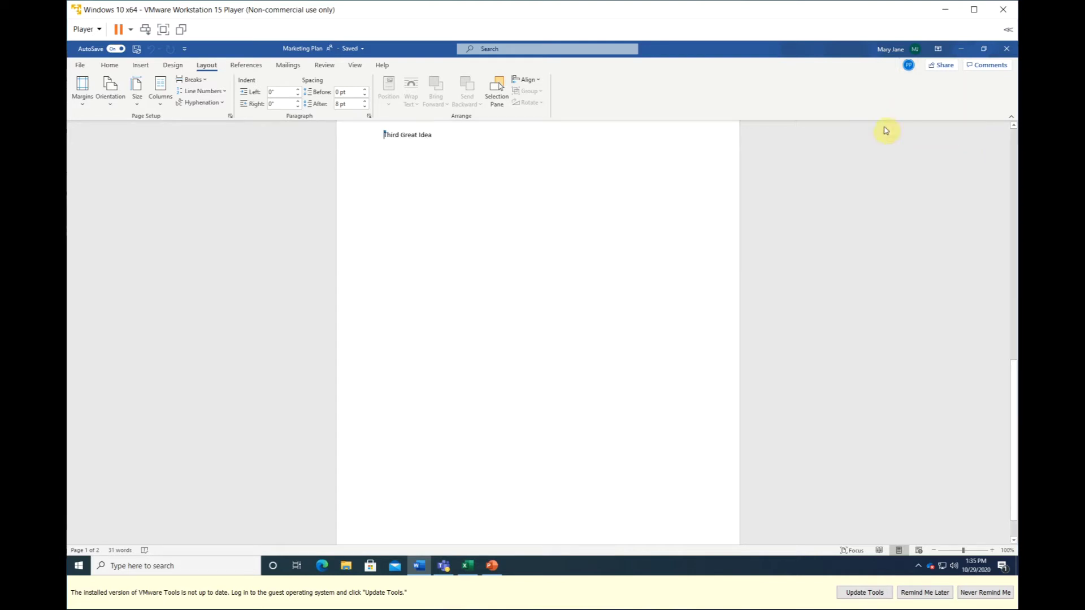
left_click(359, 288)
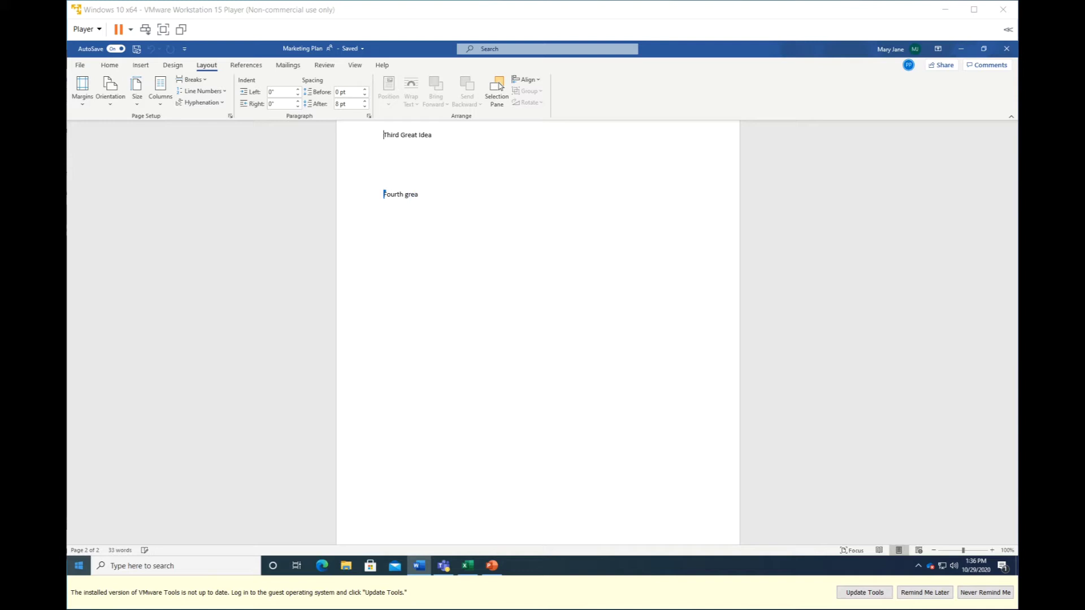
type("idea")
Check in the Marketing budget workbook that the co-author is on cell B8, then bring up PowerPoint
key("alt+Tab")
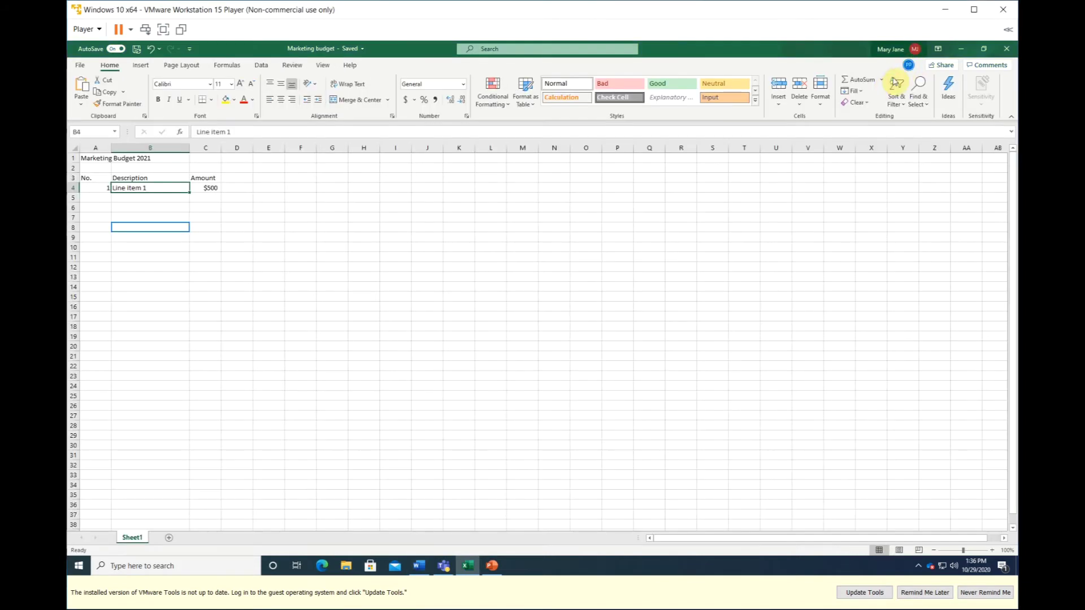
mouse_move(909, 66)
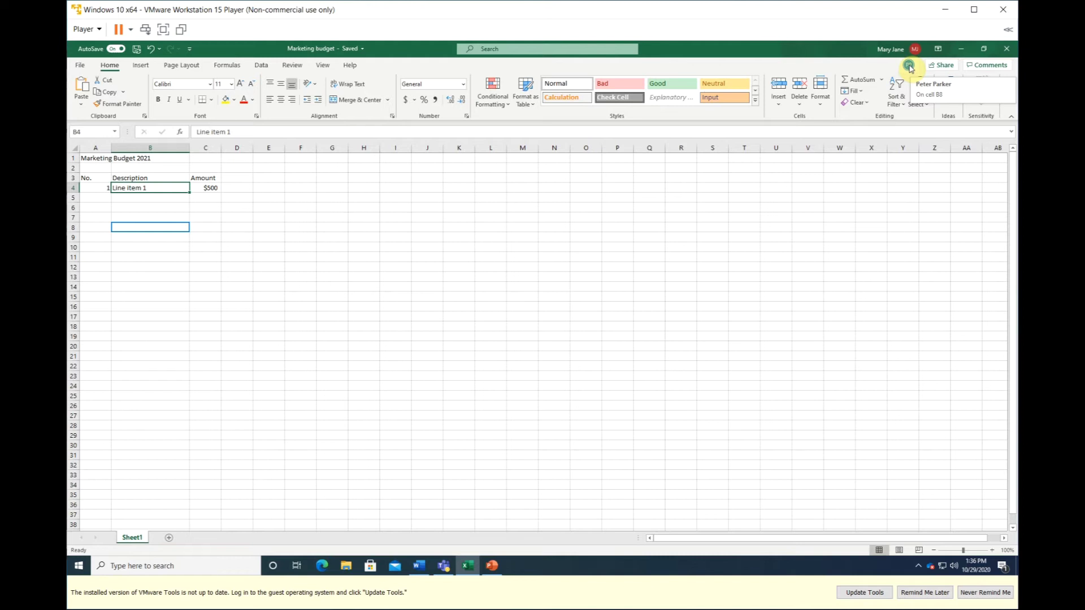
mouse_move(146, 218)
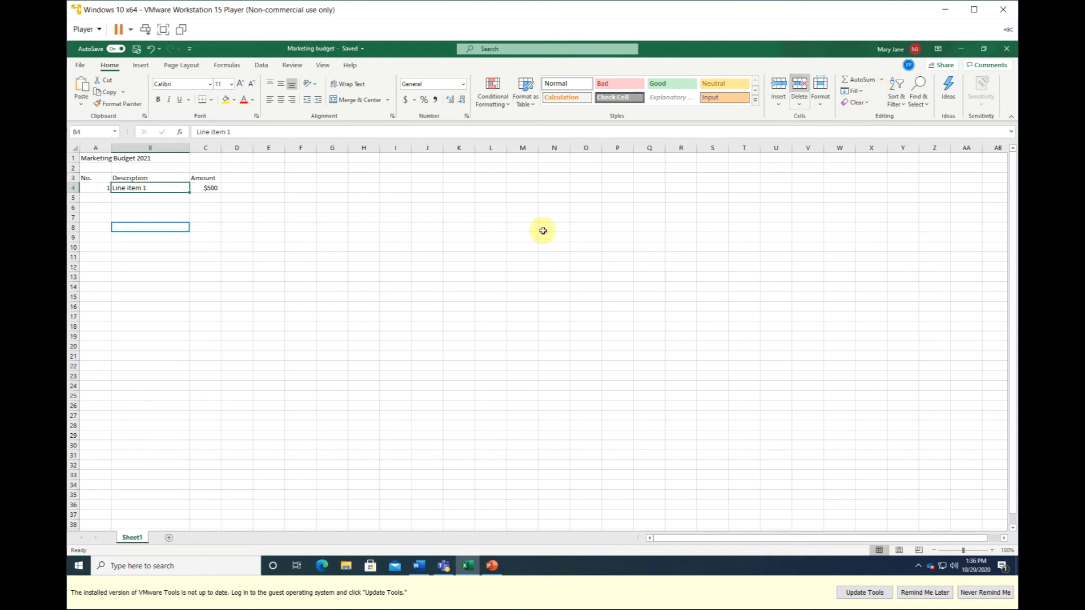
left_click(492, 565)
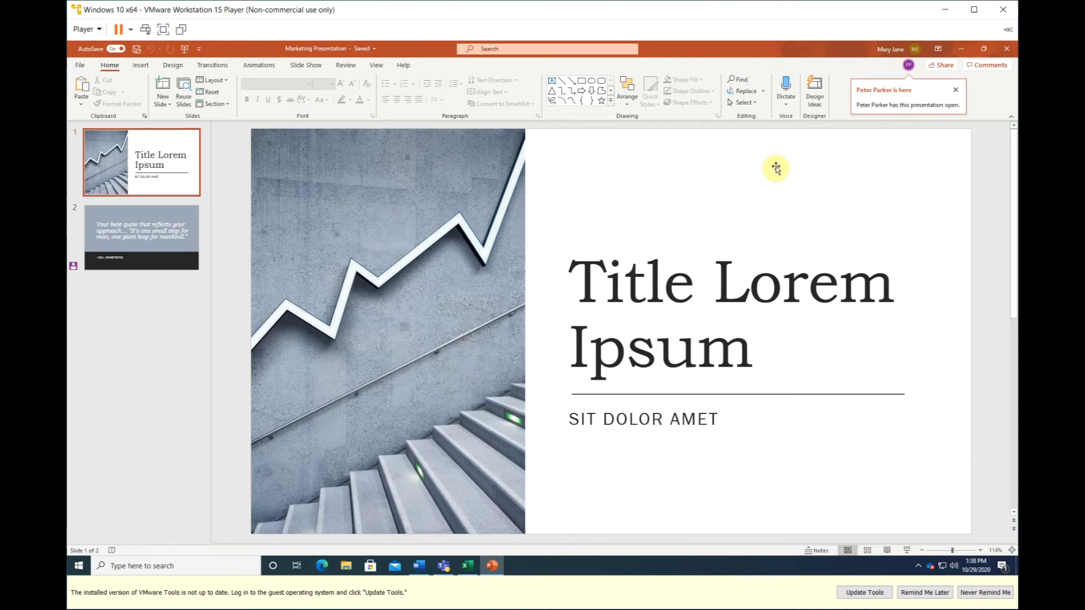
Check the co-author's avatar to see they are working on slide 2 of Marketing Presentation
mouse_move(911, 71)
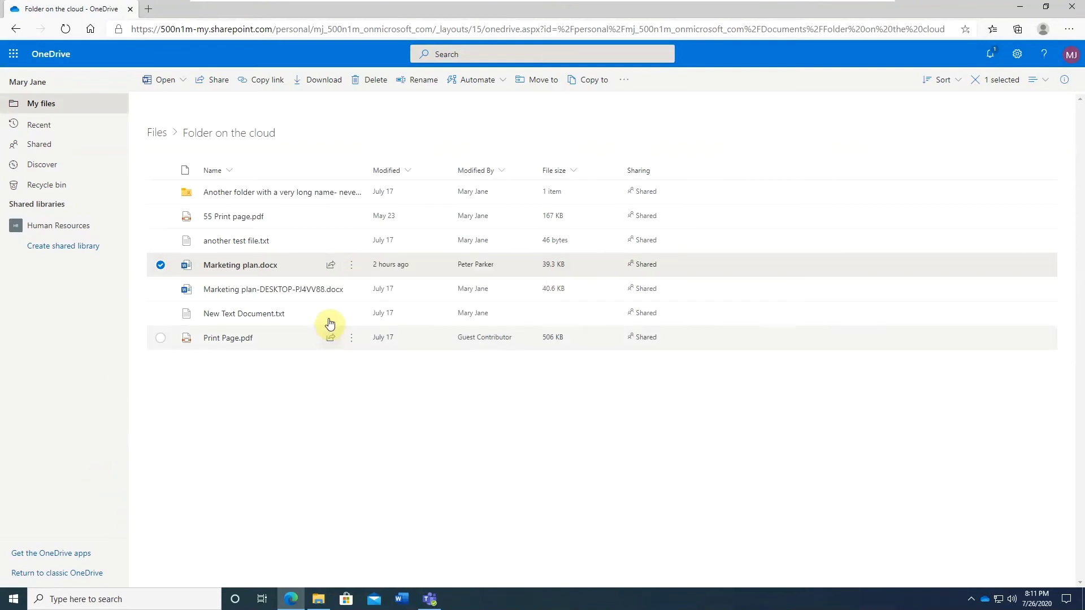
Open Marketing plan.docx's version history and open version 3.0 in Word
mouse_move(280, 268)
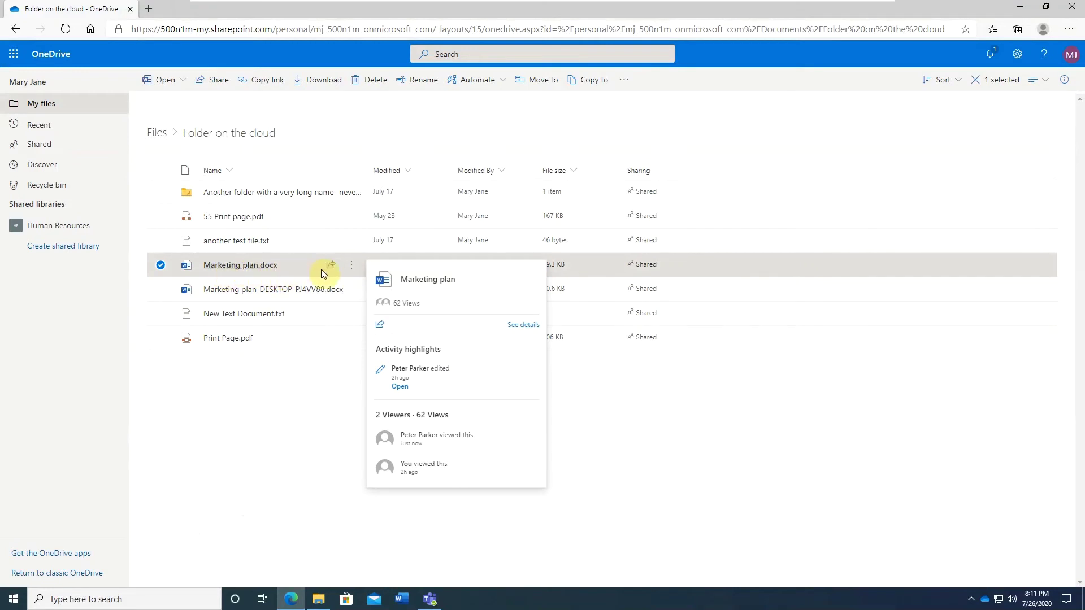
left_click(352, 267)
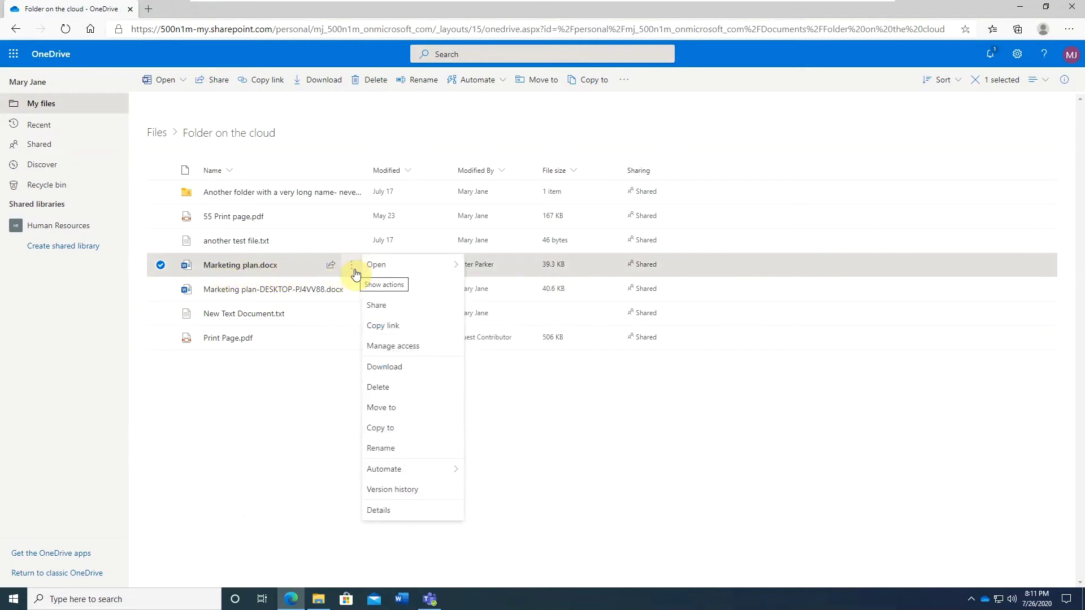
left_click(415, 498)
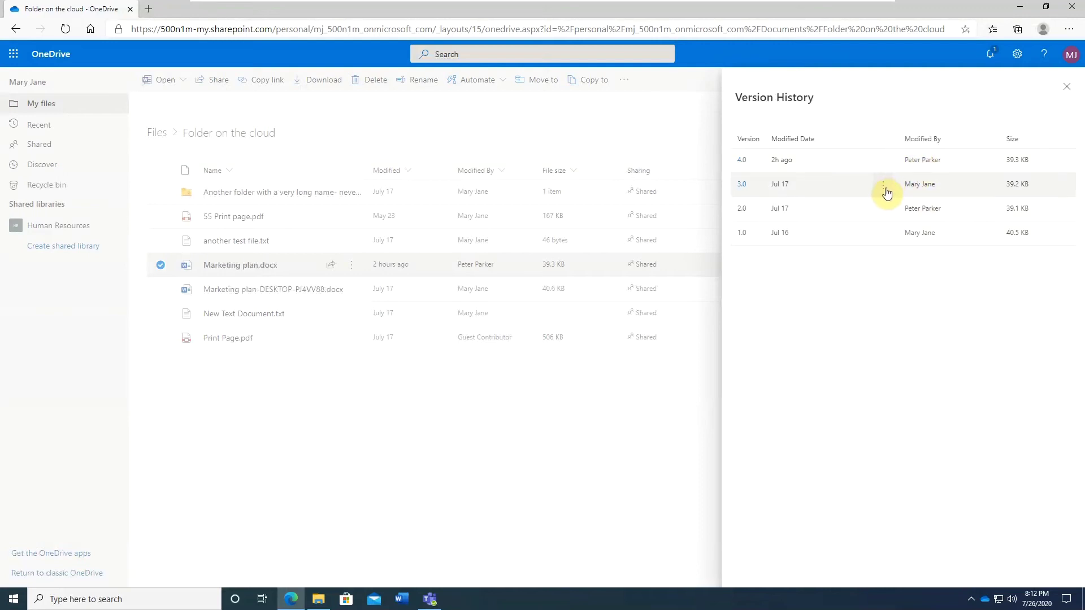
left_click(741, 191)
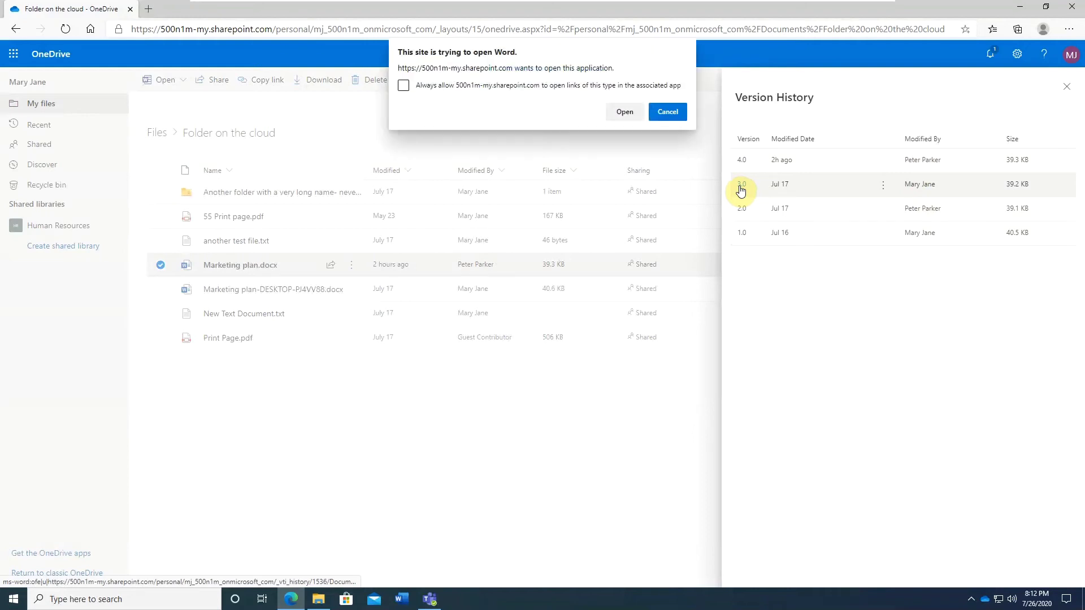
Let Word launch with version 3.0 of Marketing plan, restore it as current, and close Word
left_click(624, 110)
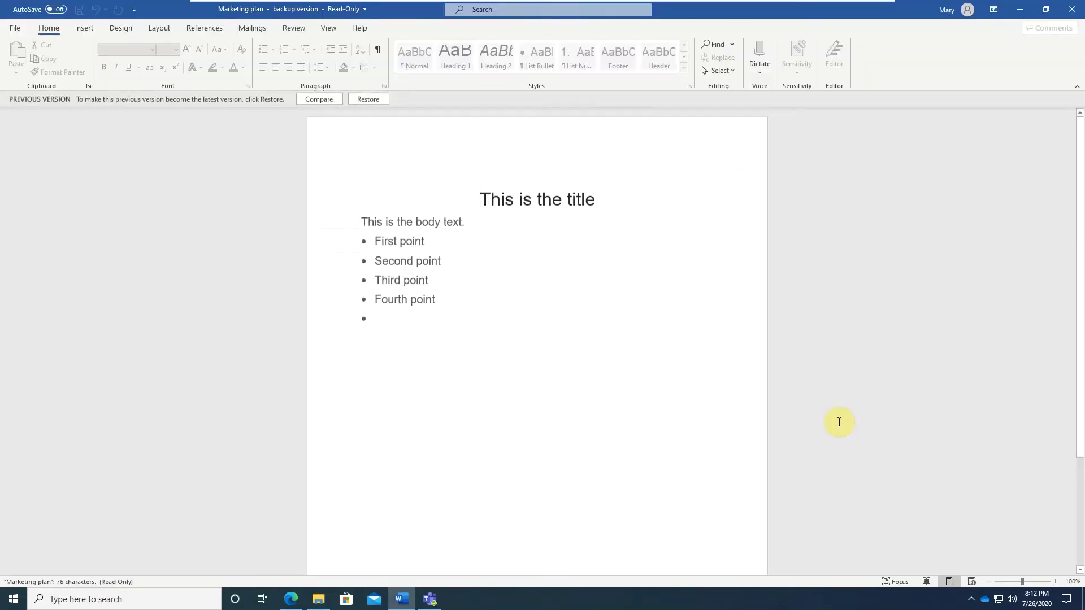
left_click(368, 99)
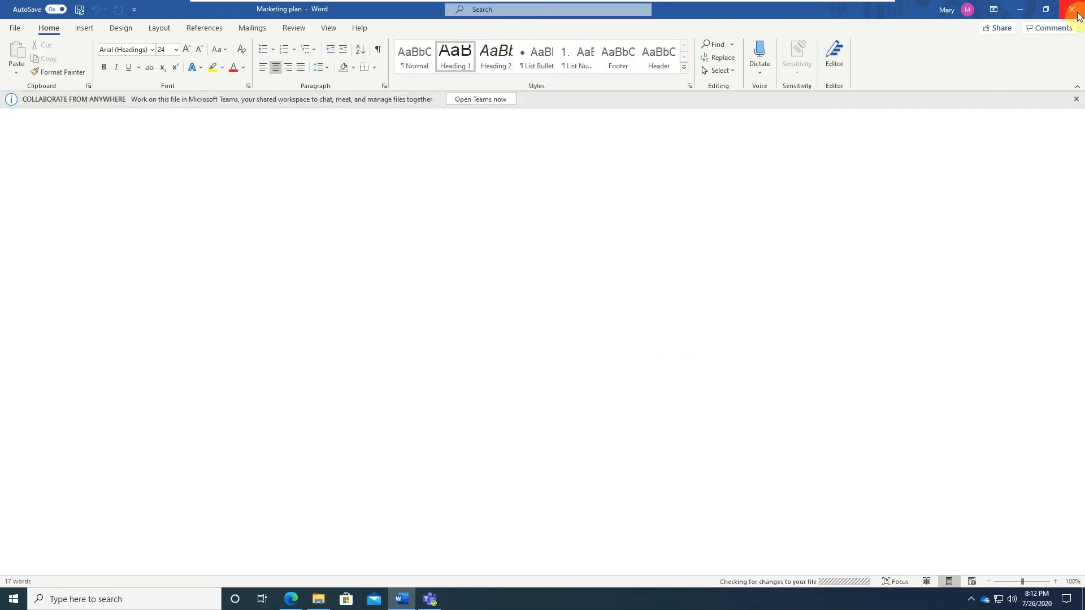
left_click(1077, 12)
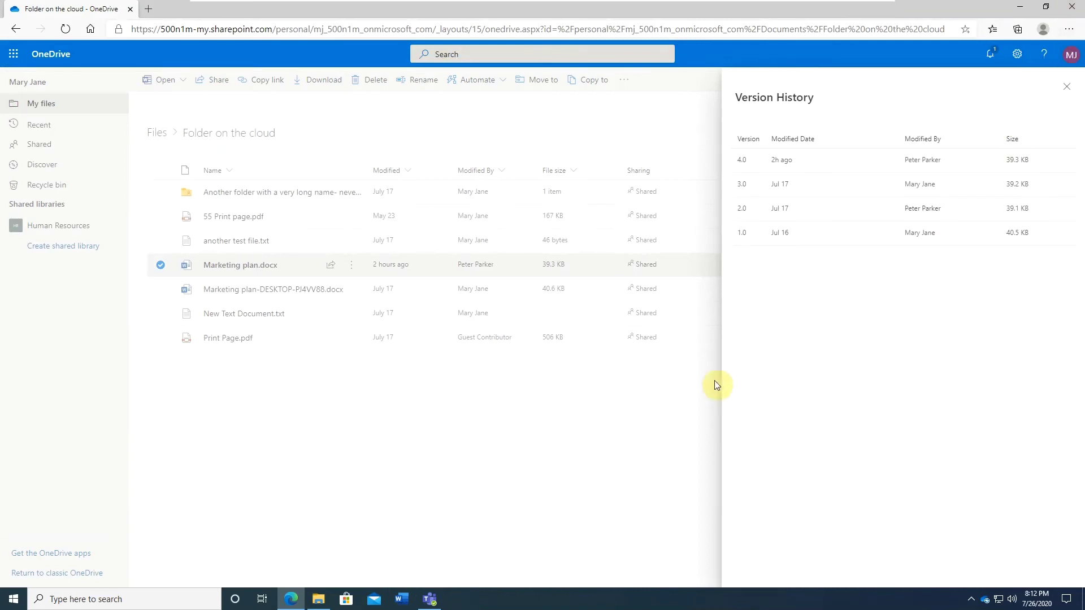
Reload the OneDrive file list and reopen Marketing plan.docx's version history to find version 5.0
left_click(1066, 86)
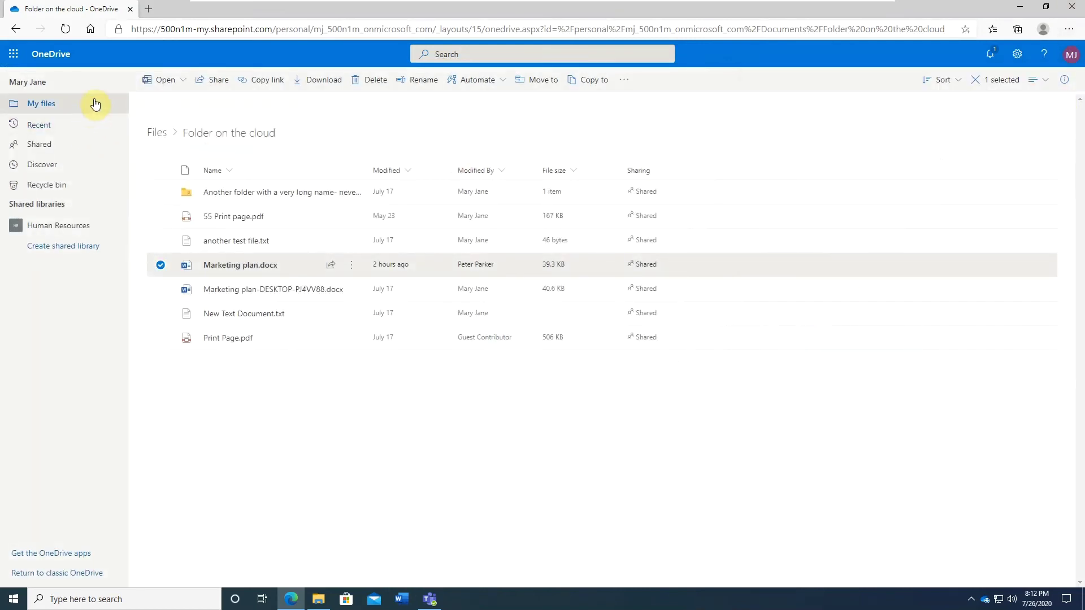
left_click(66, 29)
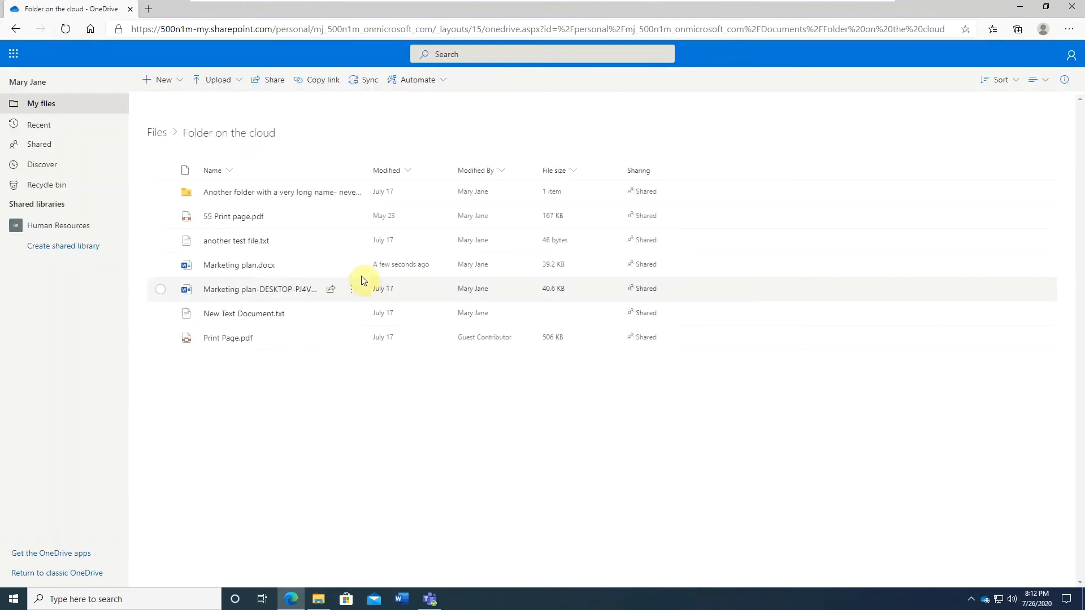
mouse_move(356, 272)
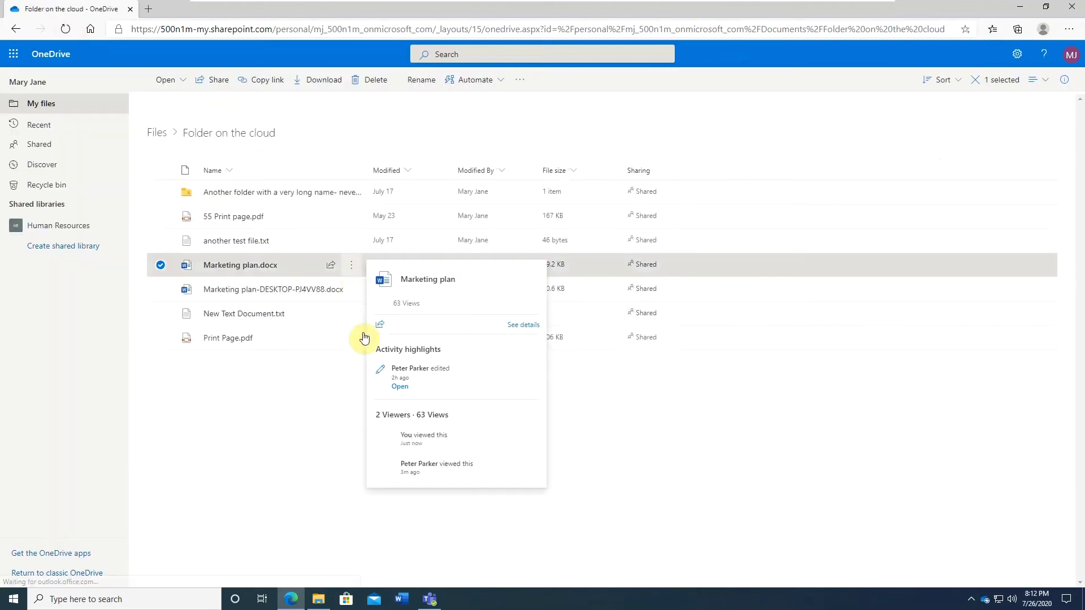
left_click(352, 271)
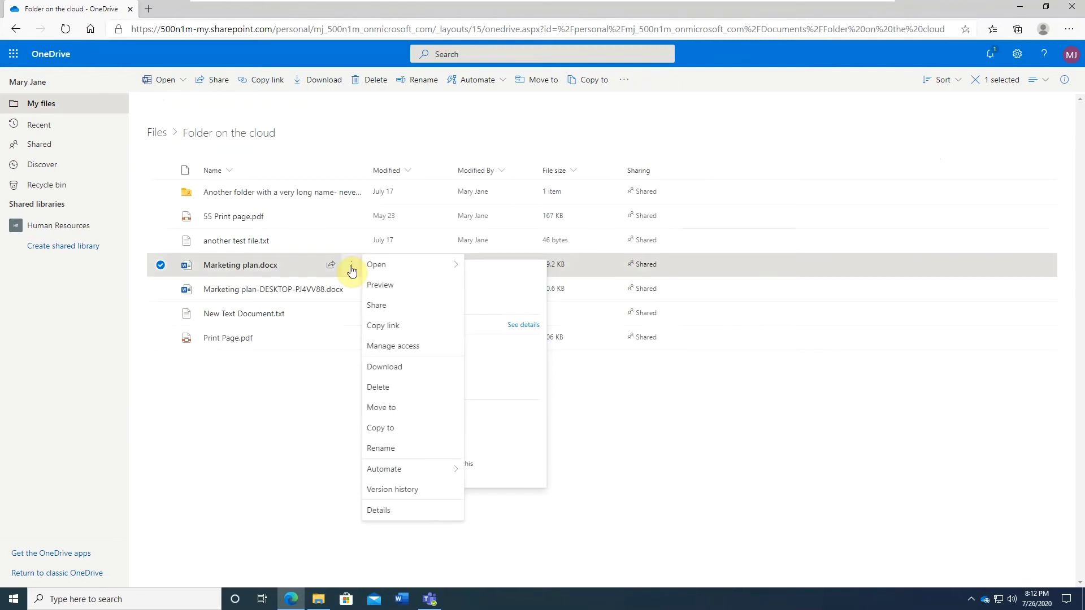
left_click(404, 489)
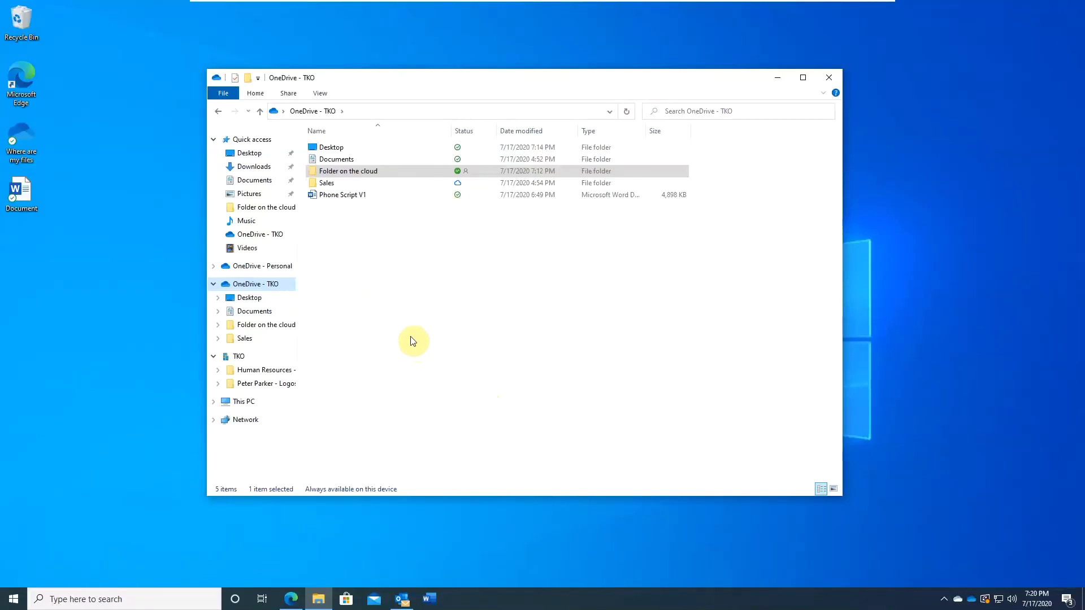
Free up space on Folder on the cloud, open it, then return to OneDrive - TKO
mouse_move(377, 78)
left_mouse_down()
mouse_move(359, 82)
mouse_move(366, 67)
left_mouse_up()
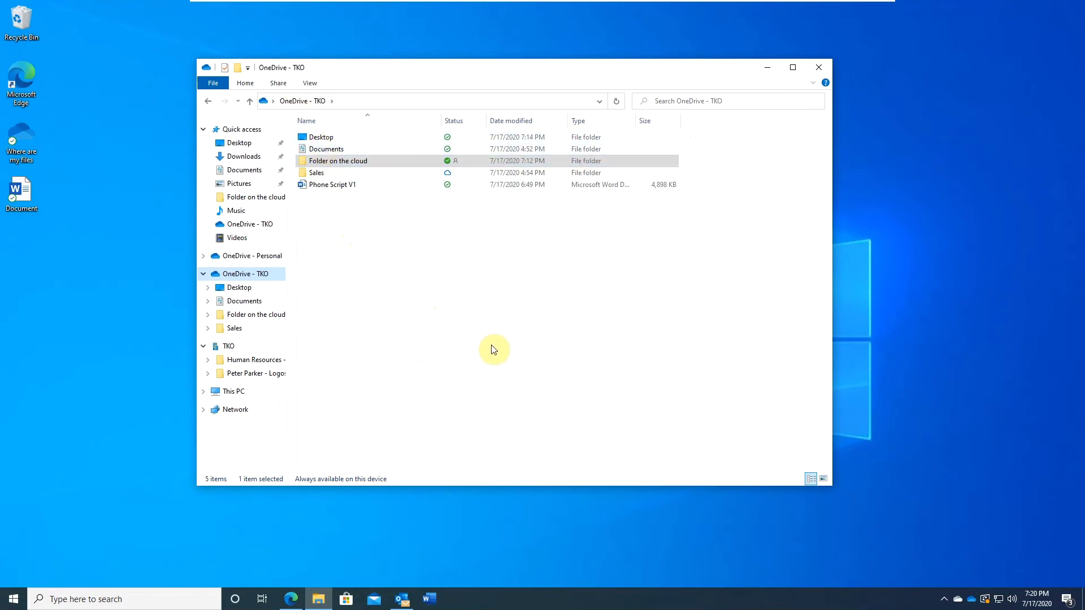
left_click(315, 166)
mouse_move(332, 164)
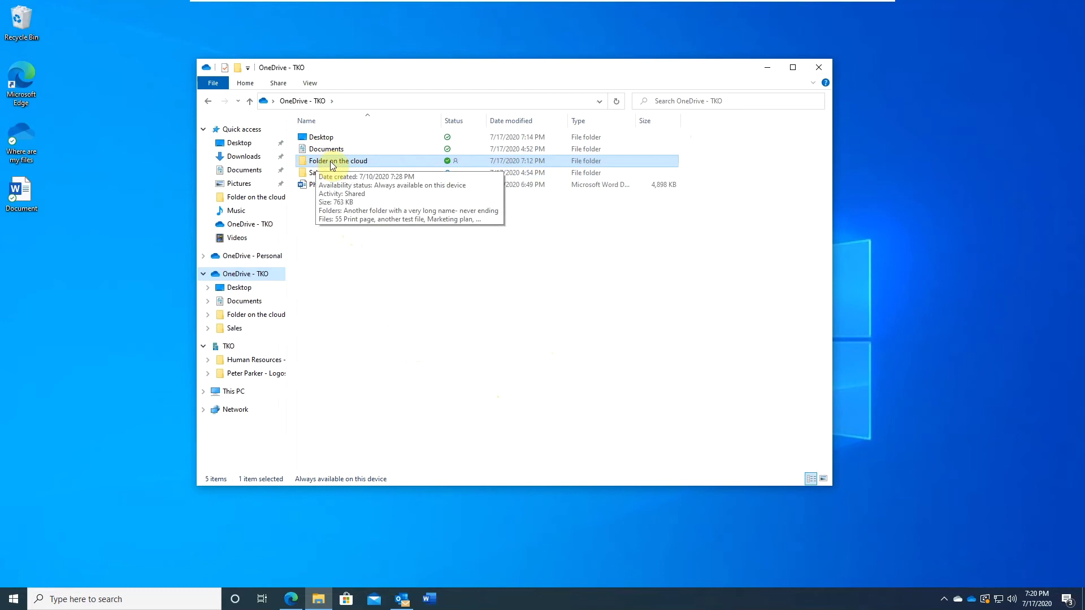
right_click(335, 164)
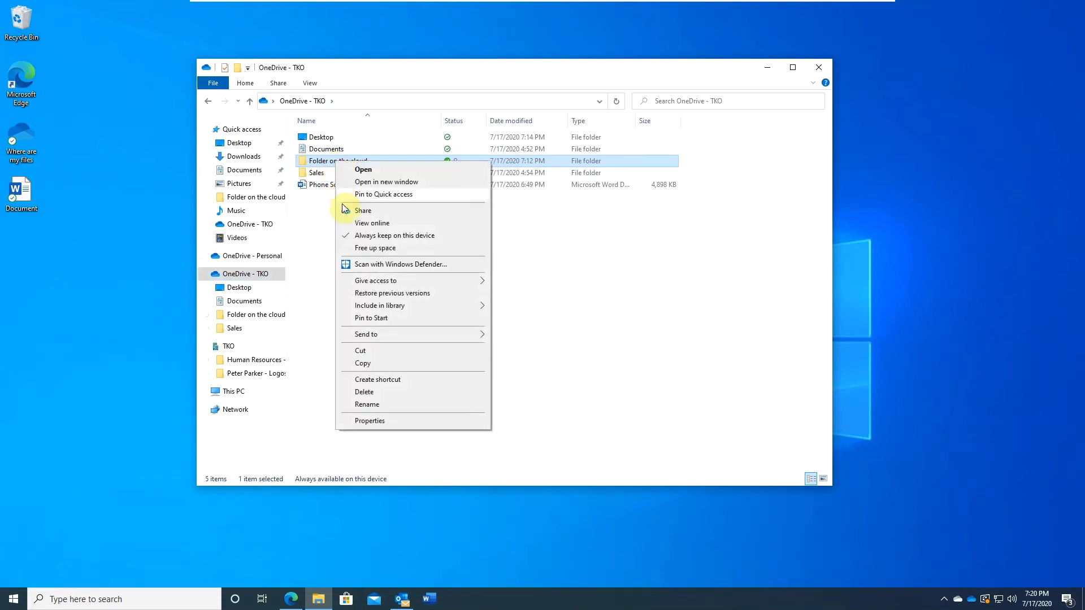
left_click(355, 249)
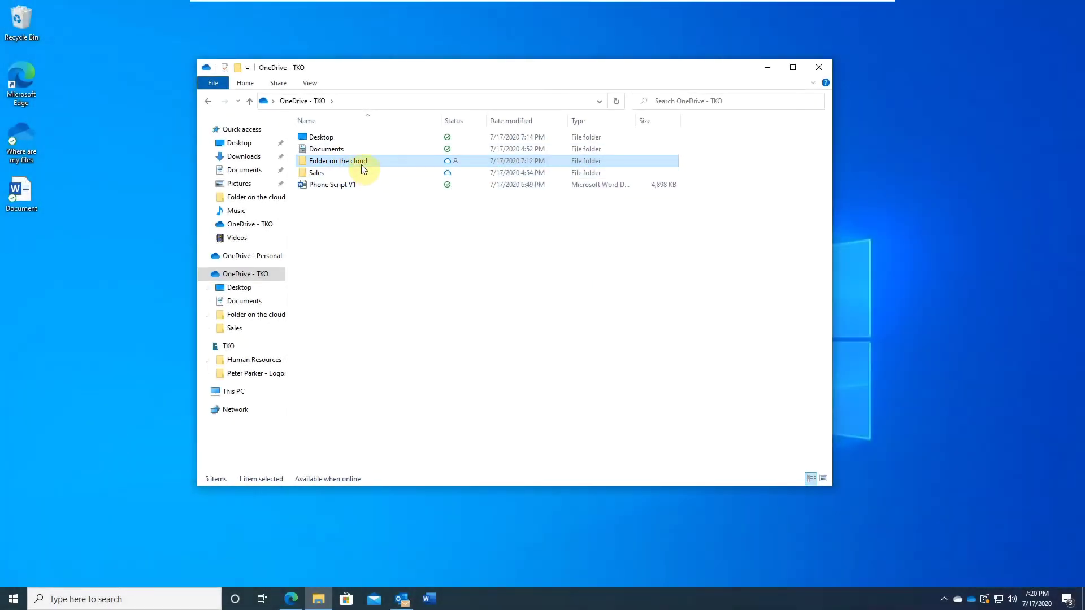
double_click(358, 161)
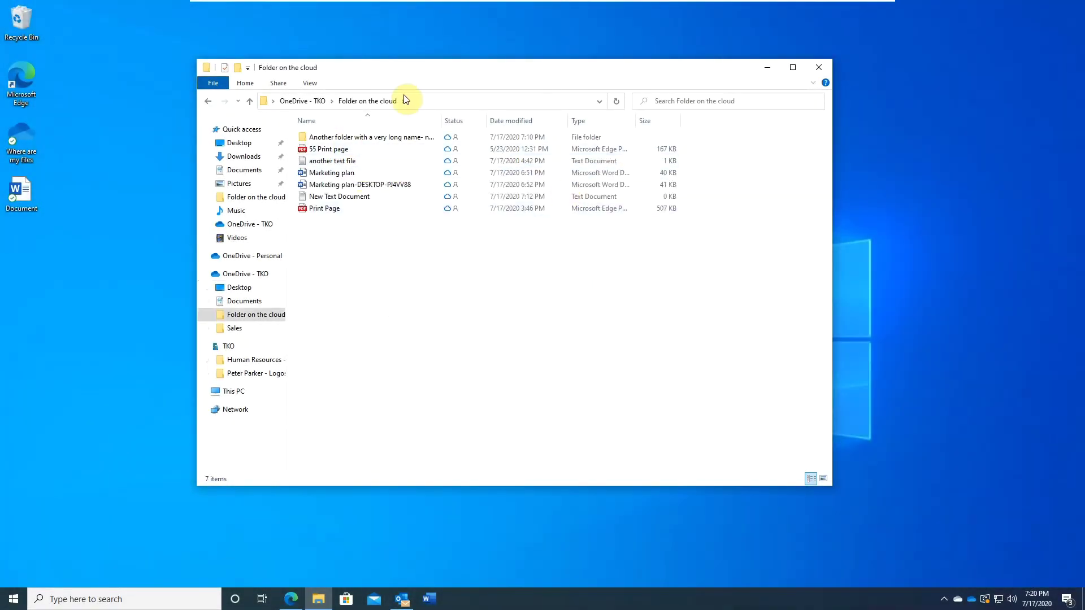
left_click(304, 102)
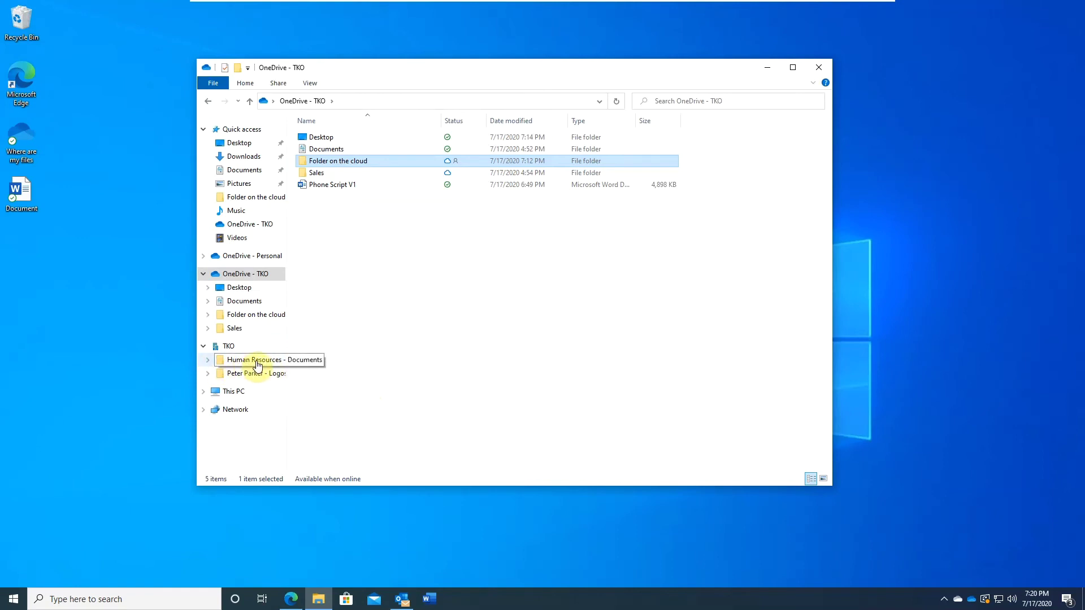
Stop syncing Human Resources - Documents in OneDrive settings, then browse that folder on this PC
right_click(969, 603)
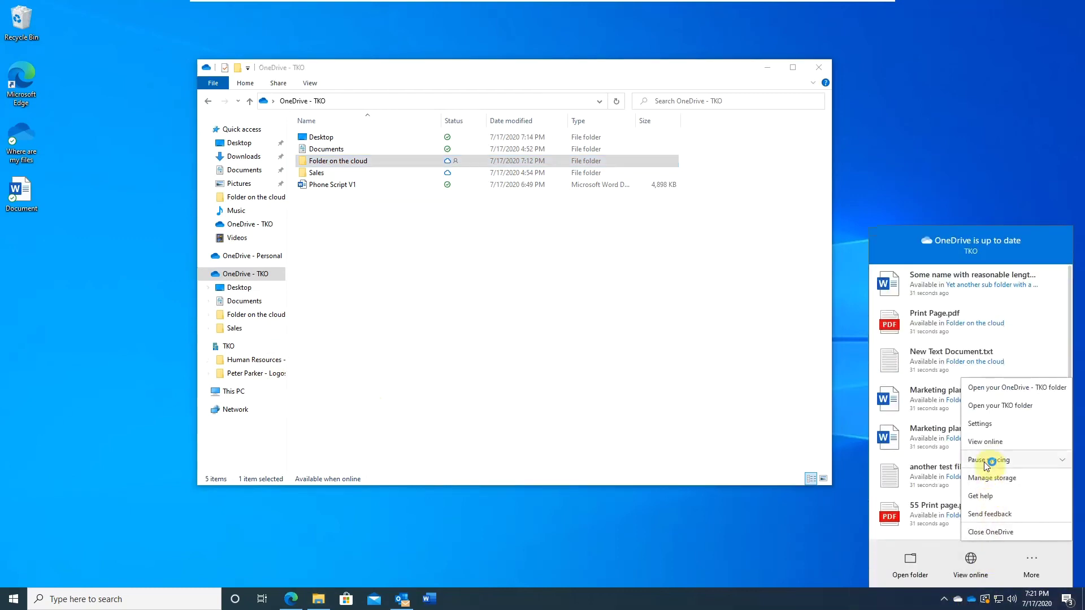
left_click(980, 424)
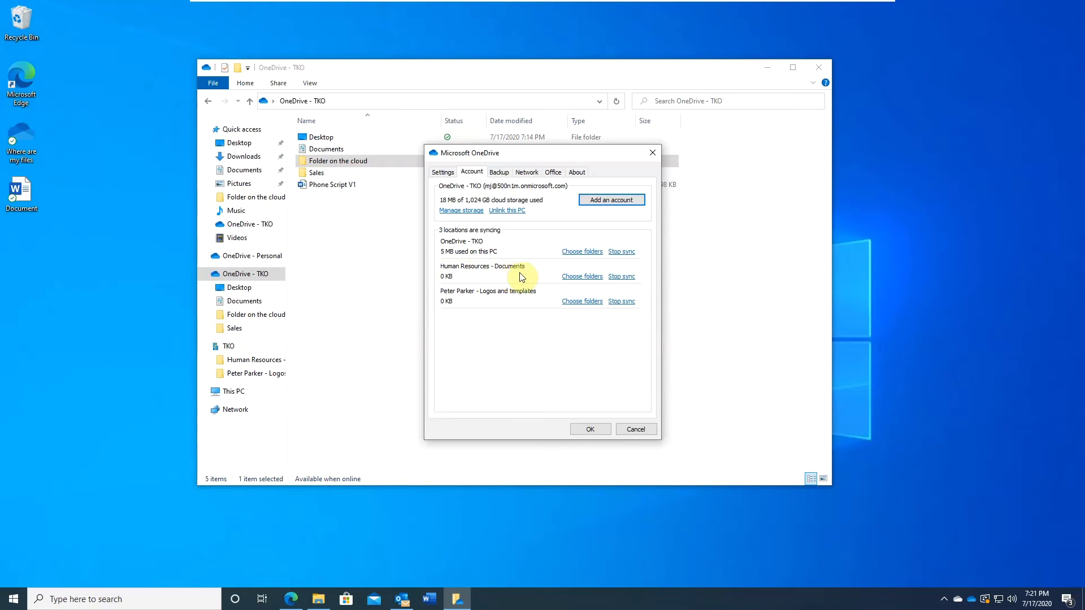
left_click(622, 277)
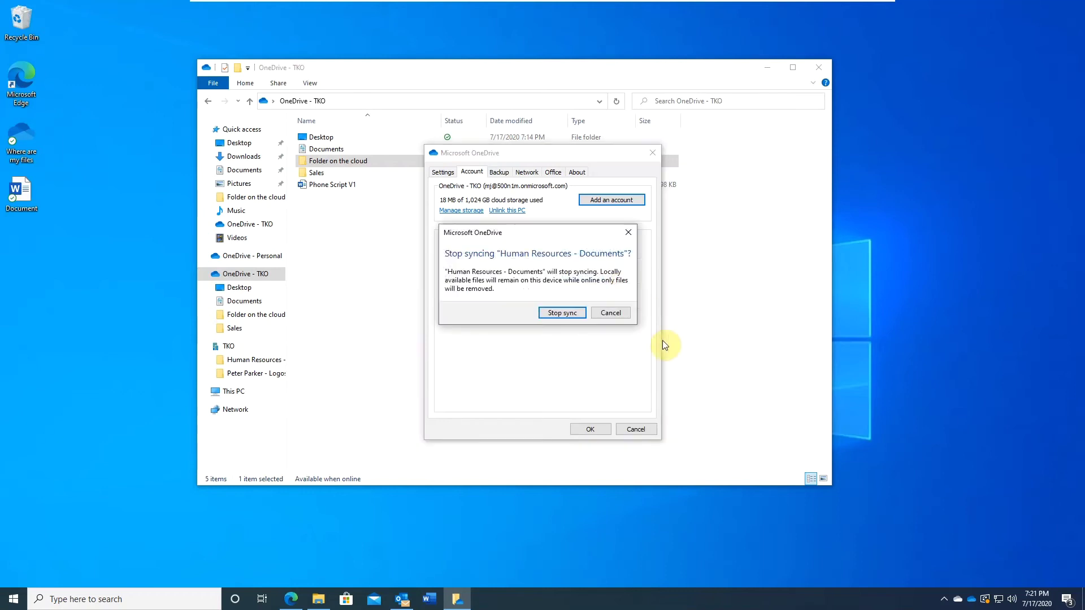
left_click(564, 314)
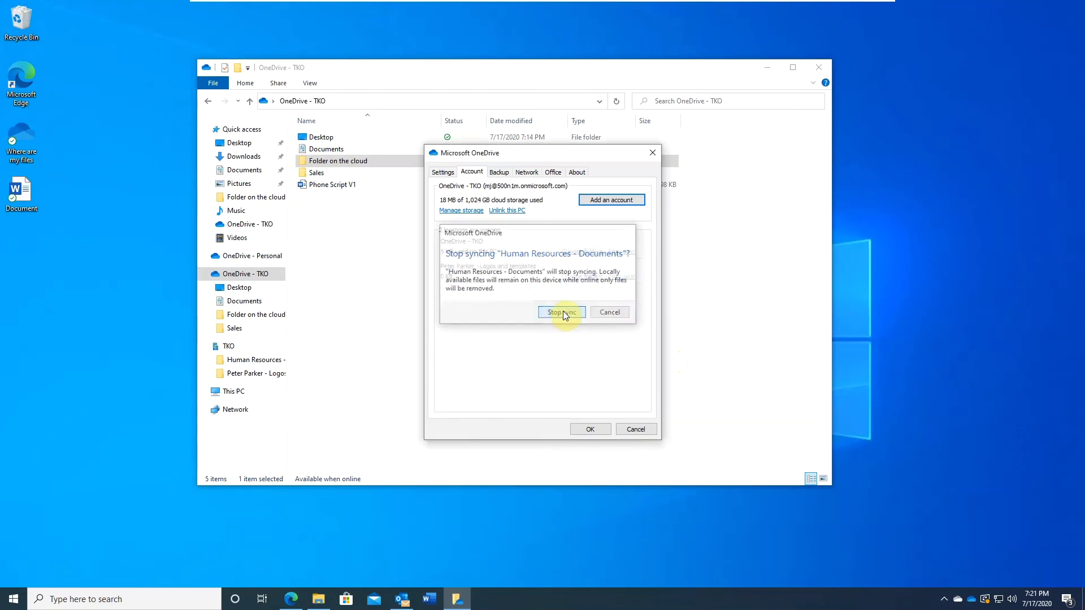
left_click(588, 431)
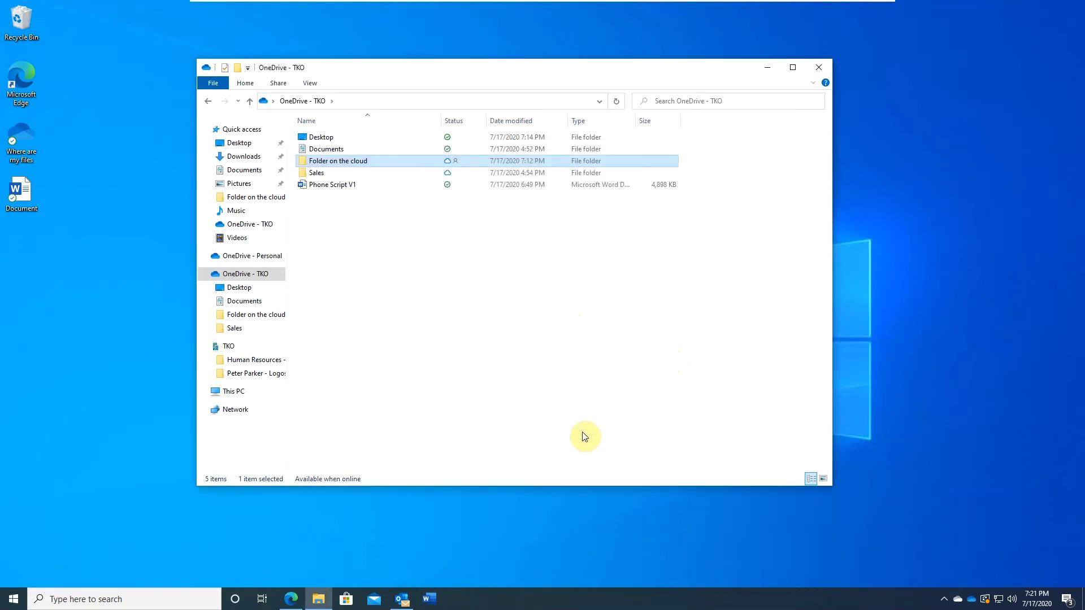
left_click(240, 363)
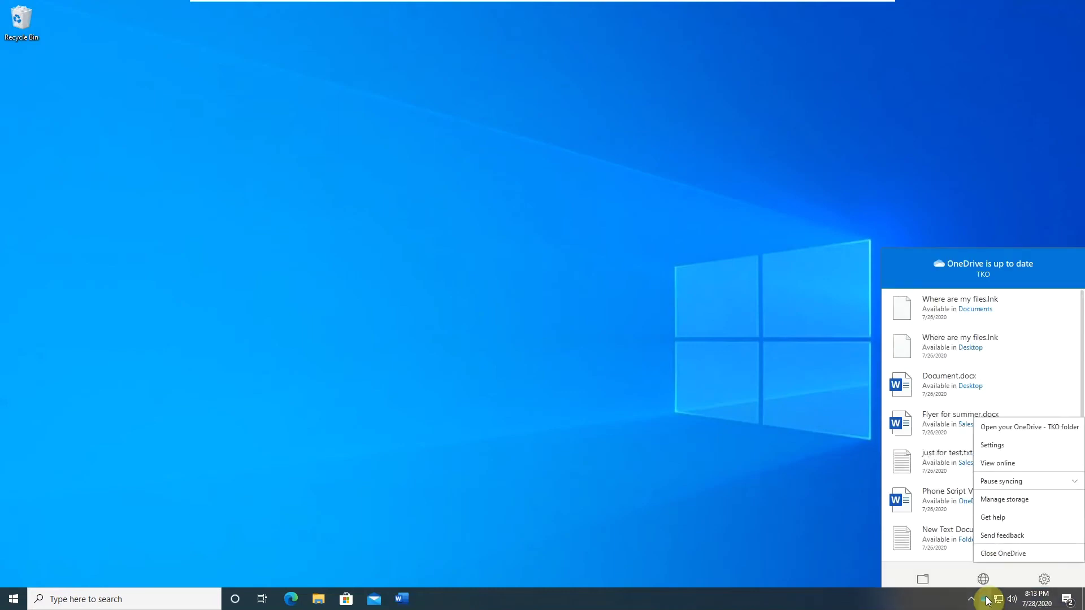
Unlink this PC from the OneDrive - TKO account and dismiss the Set up OneDrive window
left_click(996, 425)
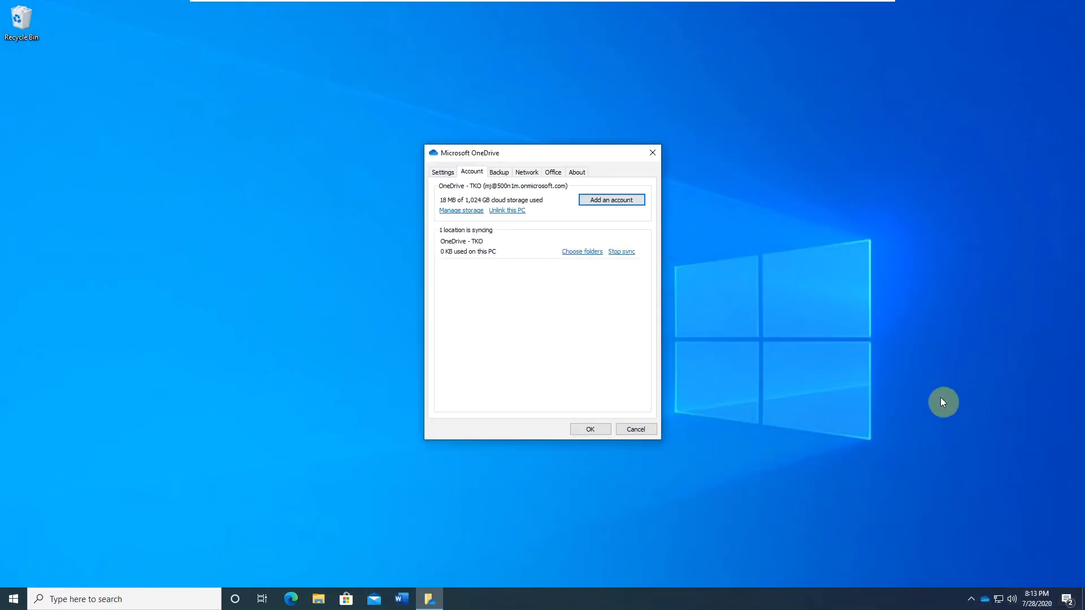
left_click(443, 173)
left_click(471, 174)
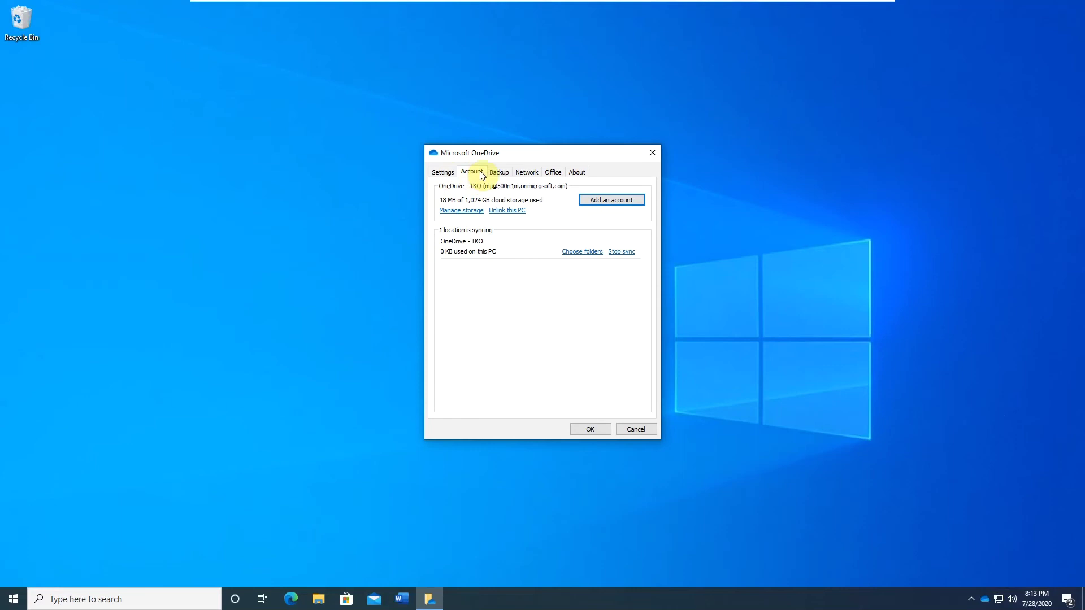
left_click(505, 215)
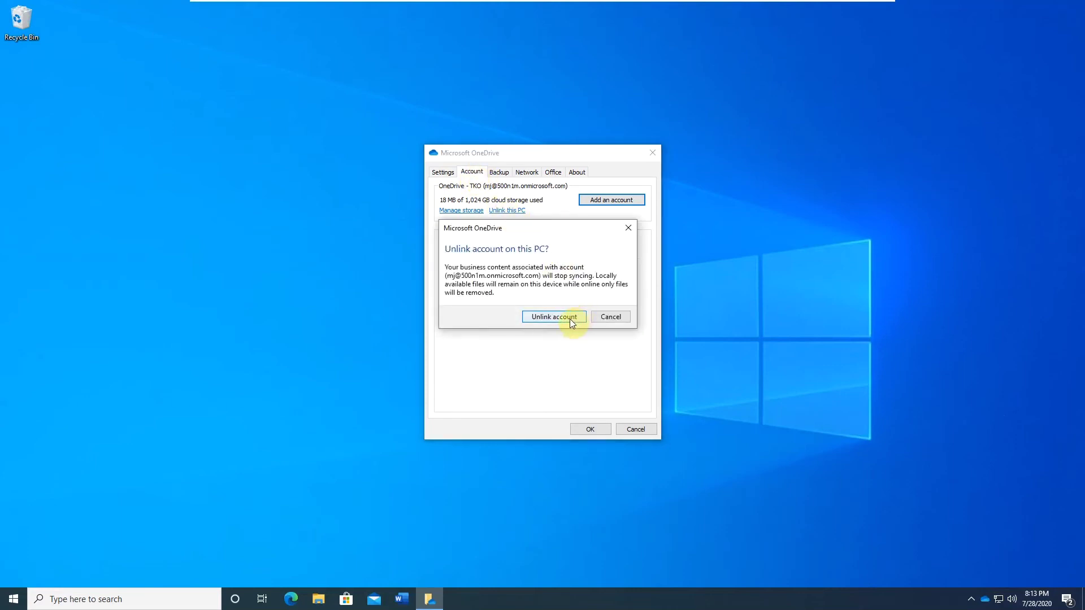
left_click(569, 318)
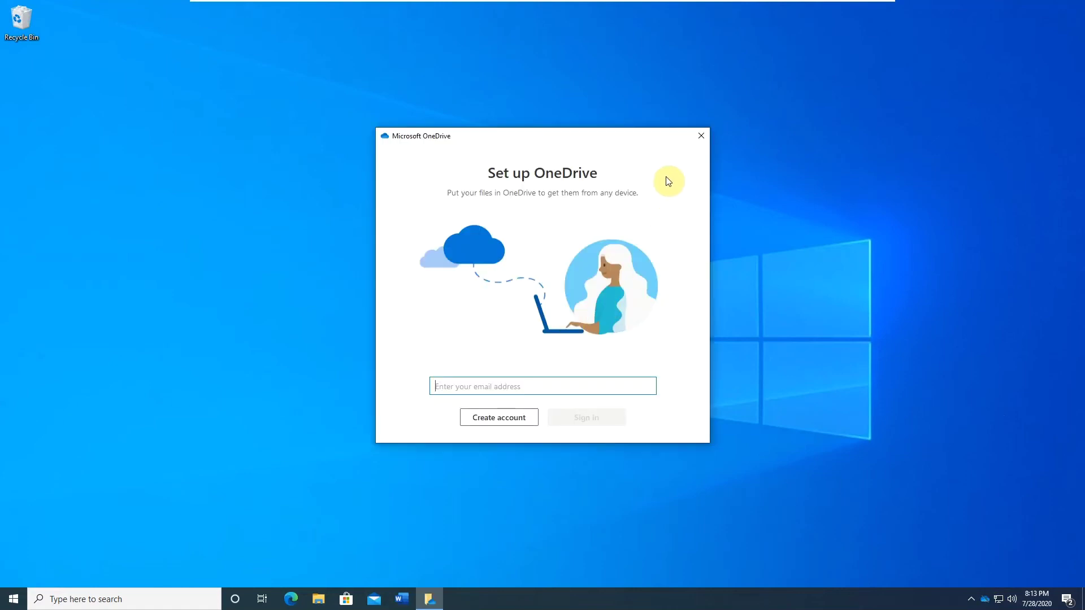
left_click(701, 136)
left_click(985, 600)
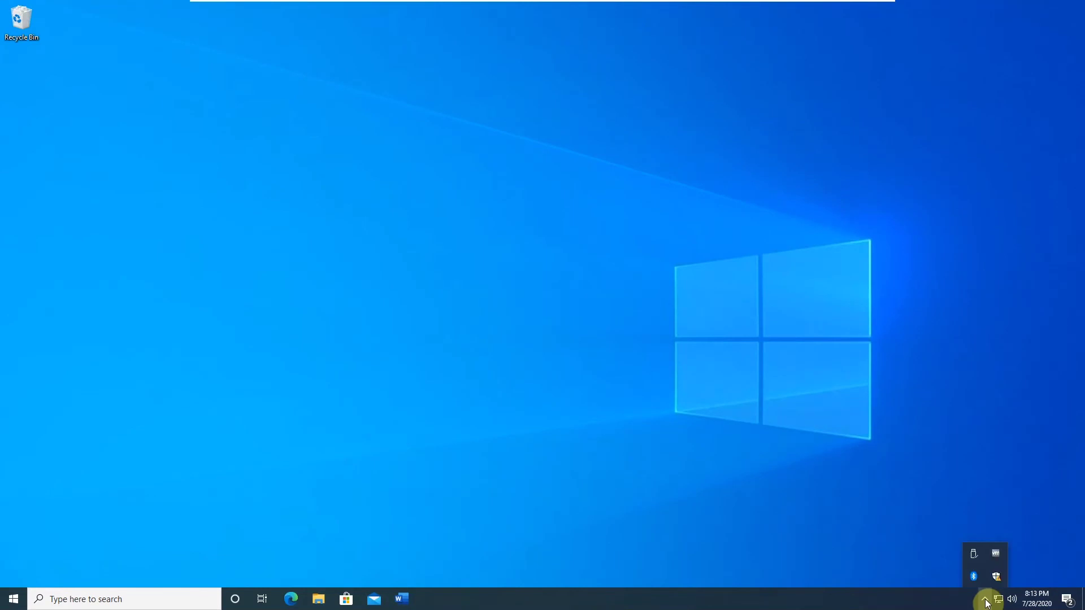
In File Explorer, dismiss the location-unavailable error and browse to the user profile under C:\Users
left_click(763, 538)
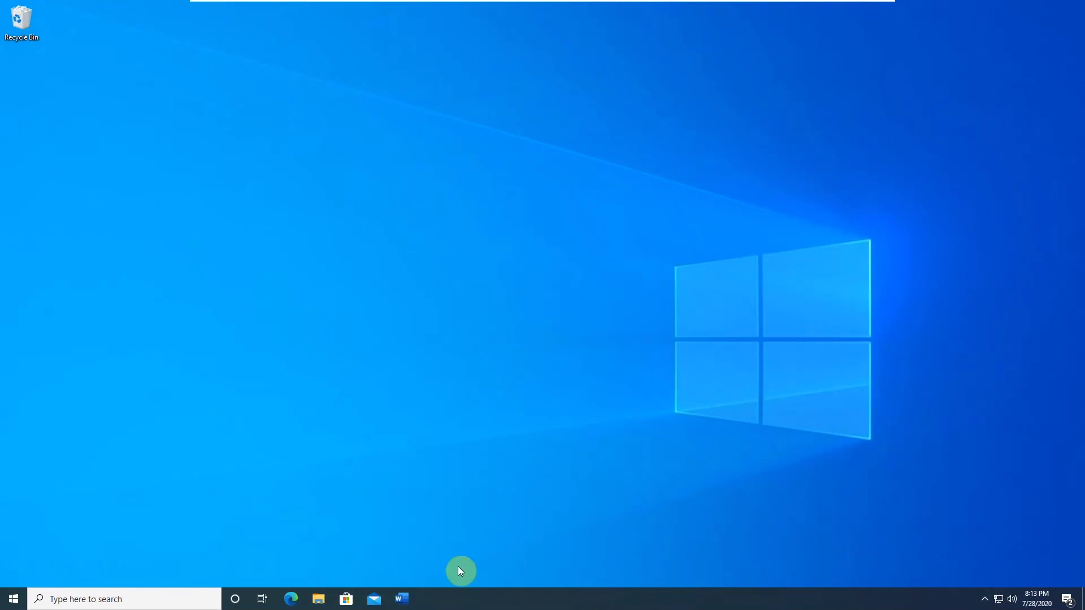
left_click(330, 603)
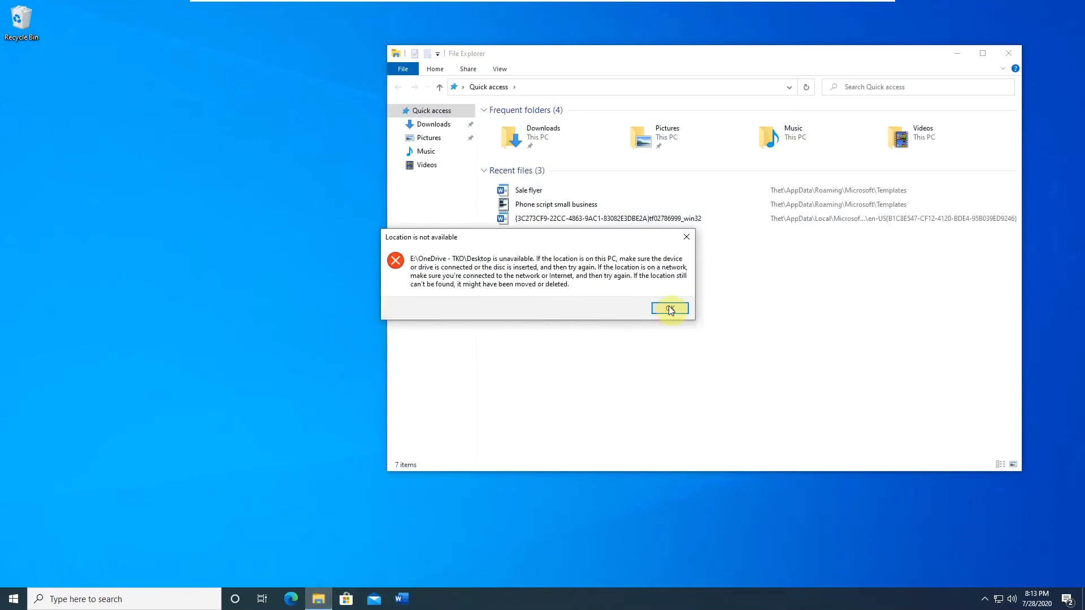
left_click(670, 308)
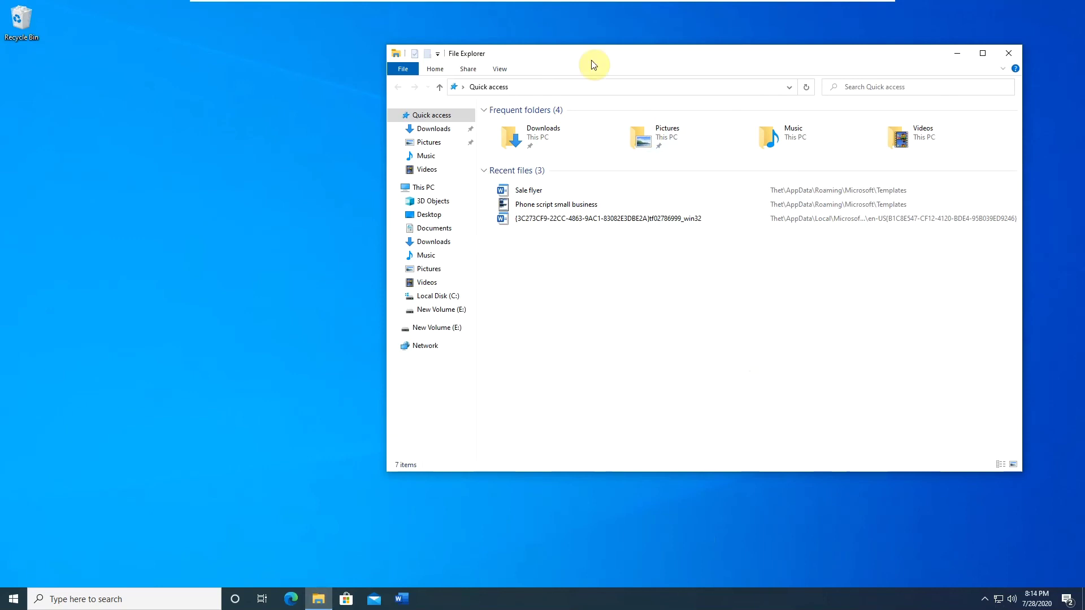
left_click_drag(592, 64, 501, 62)
left_click(362, 294)
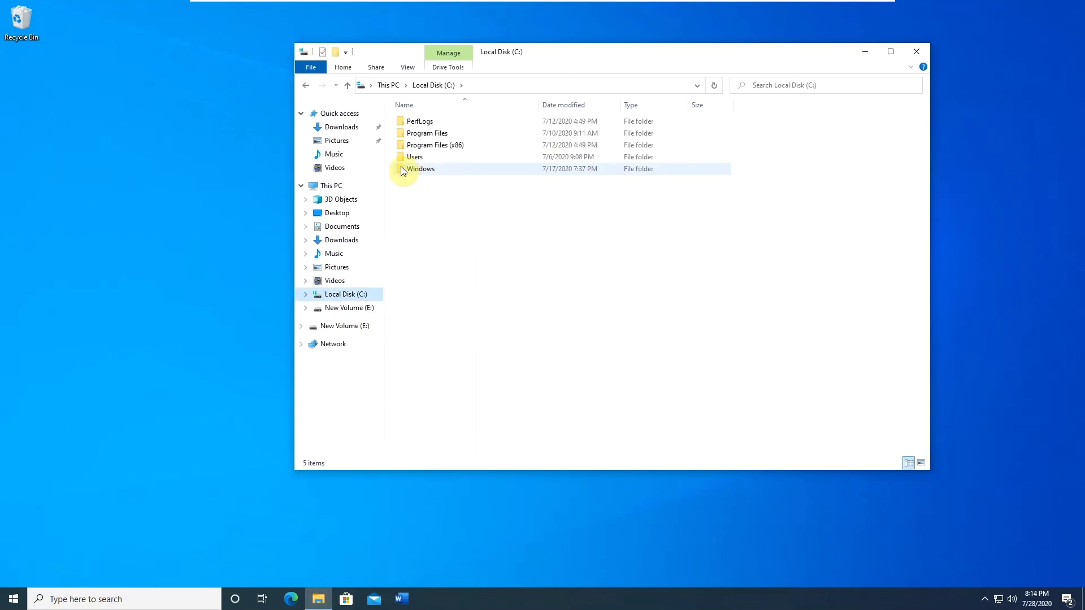
double_click(414, 156)
left_click(421, 134)
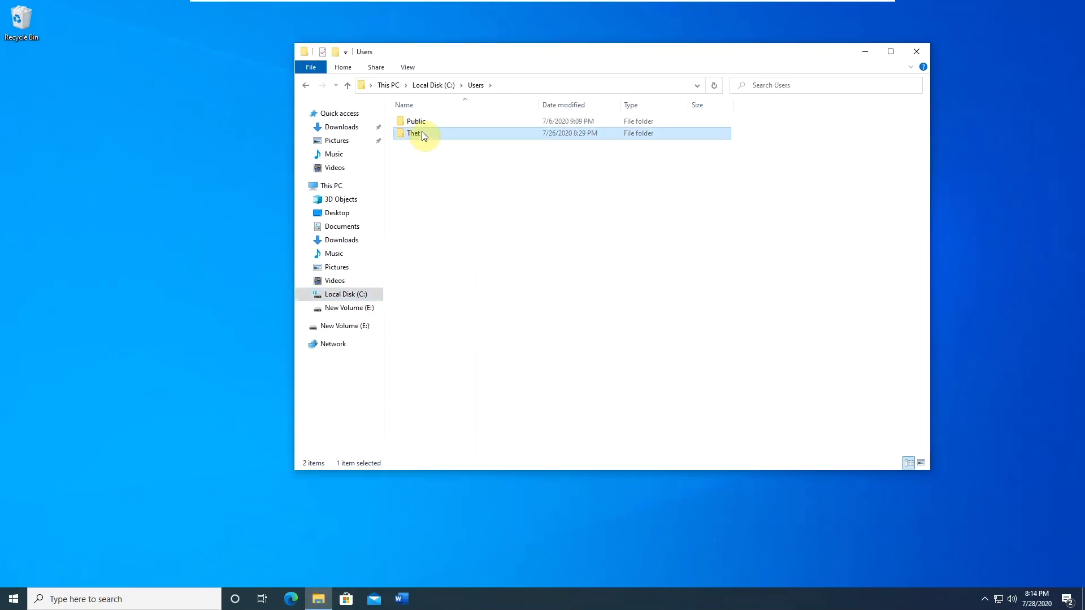
double_click(422, 134)
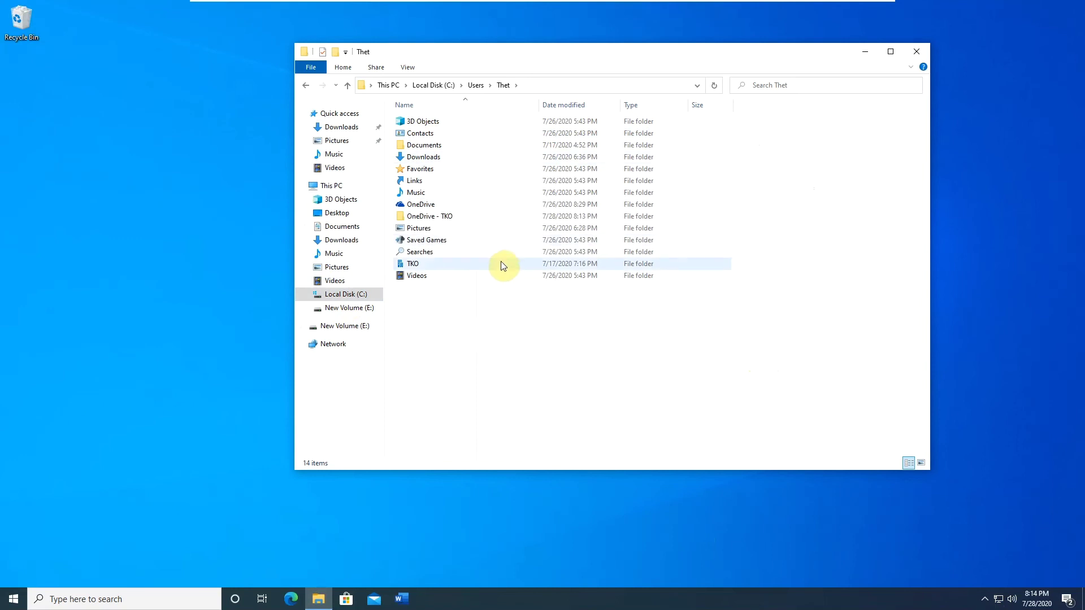
Cut the OneDrive and OneDrive - TKO folders and paste them onto New Volume (E:)
left_click(442, 205)
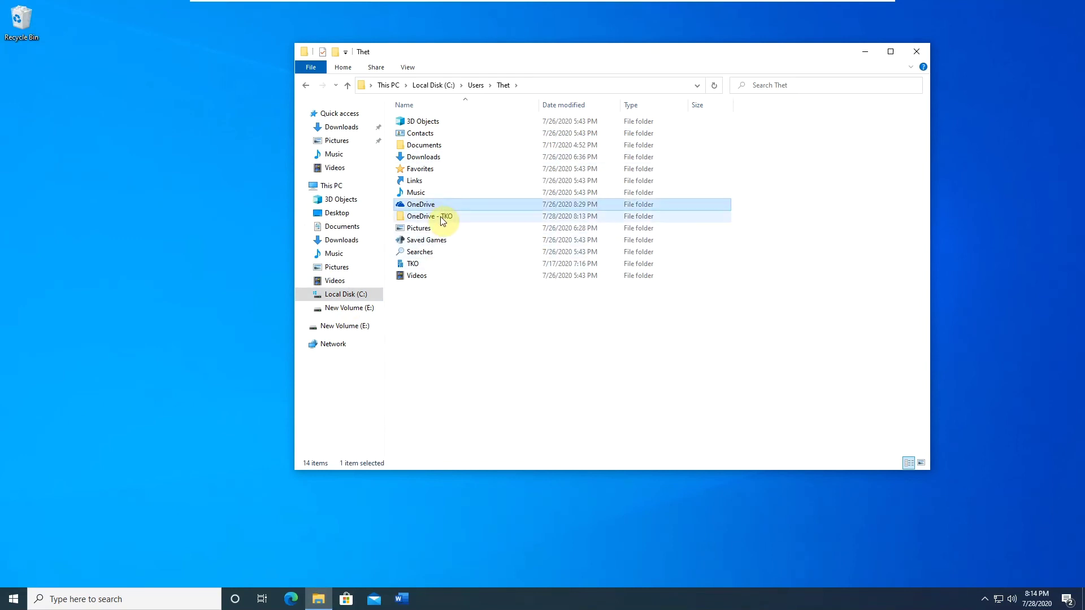
left_click(443, 220, "ctrl")
right_click(441, 218)
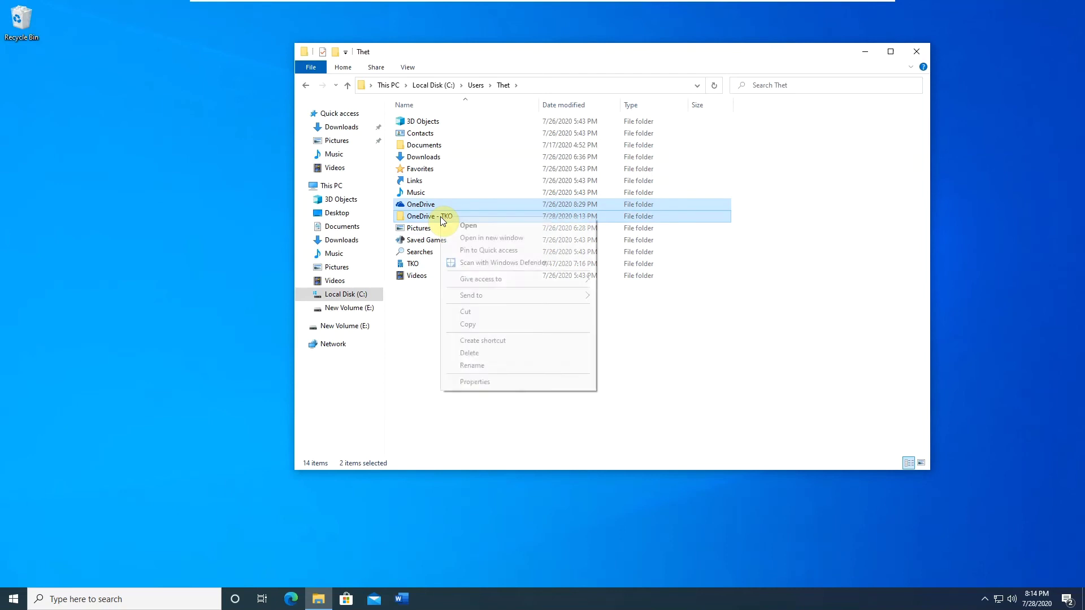
left_click(469, 310)
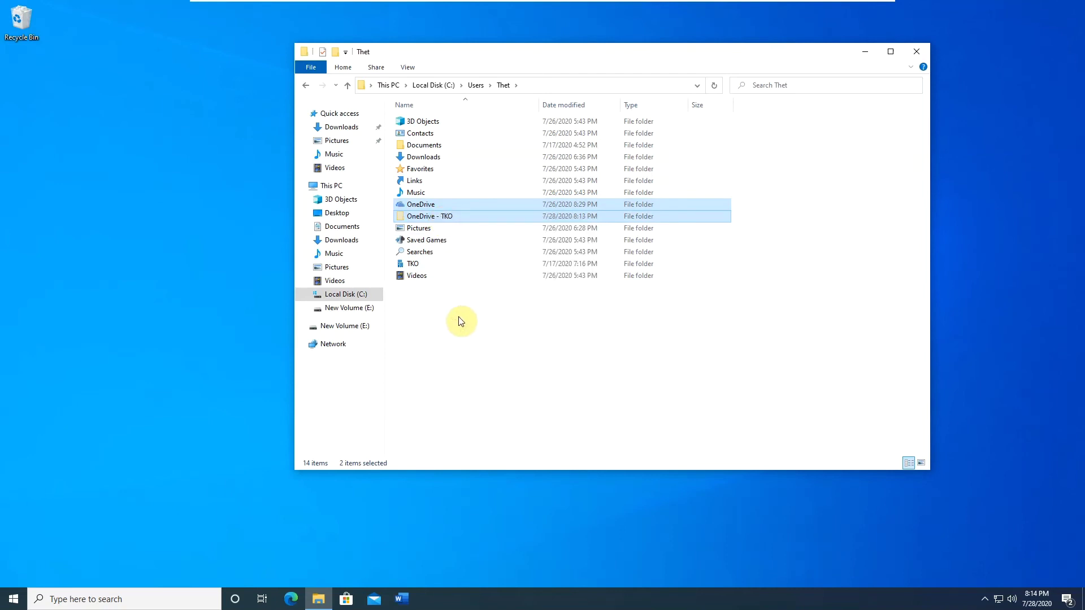
left_click(354, 330)
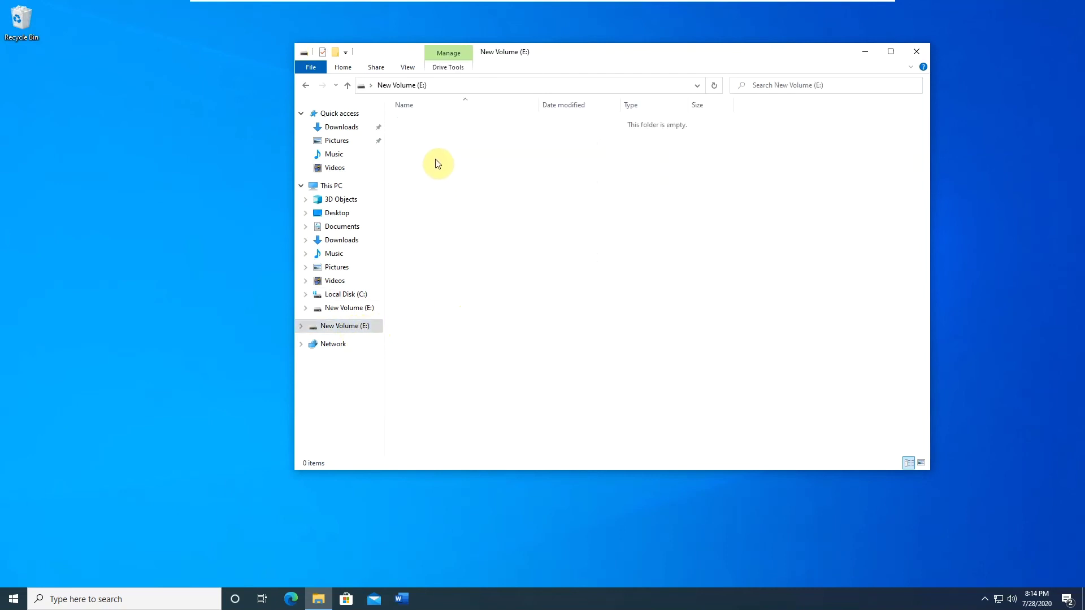
right_click(438, 161)
left_click(464, 239)
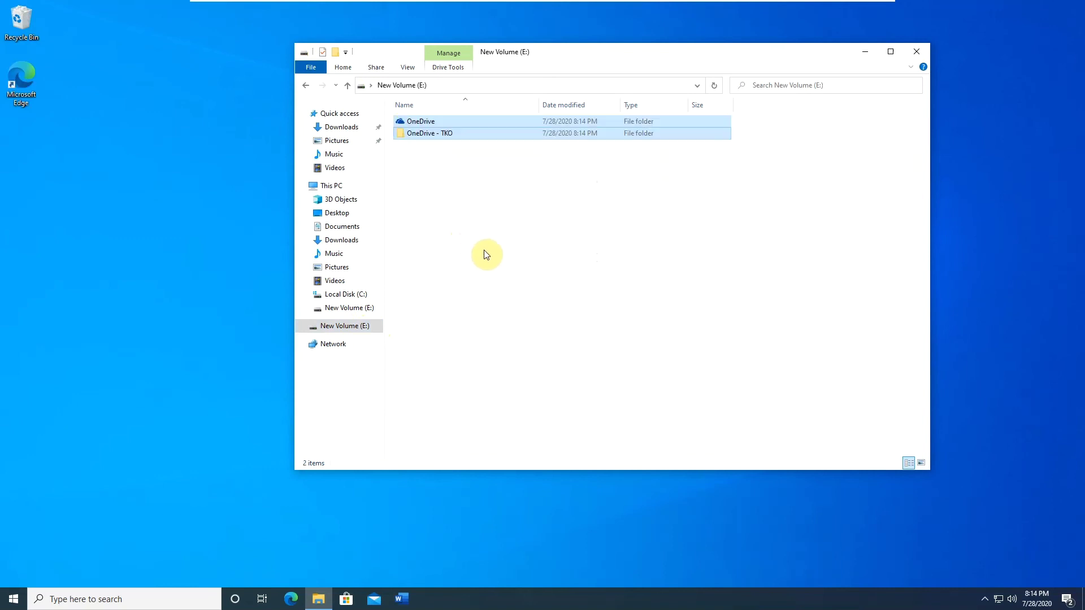
Launch OneDrive from a Start search for 'one' and begin signing in
left_click(15, 599)
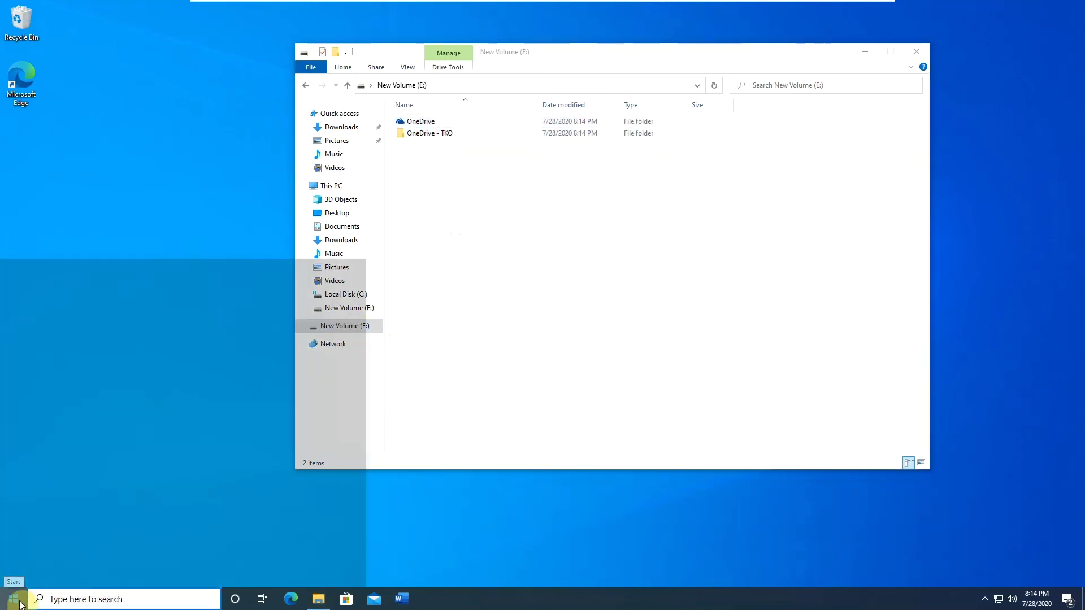
type("o")
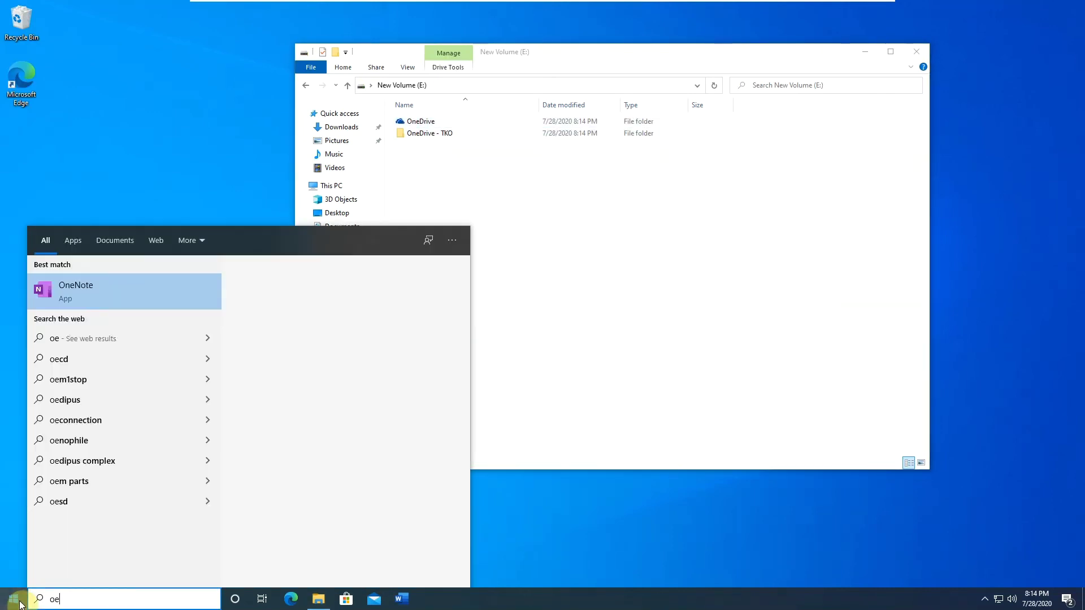
type("ne")
left_click(19, 604)
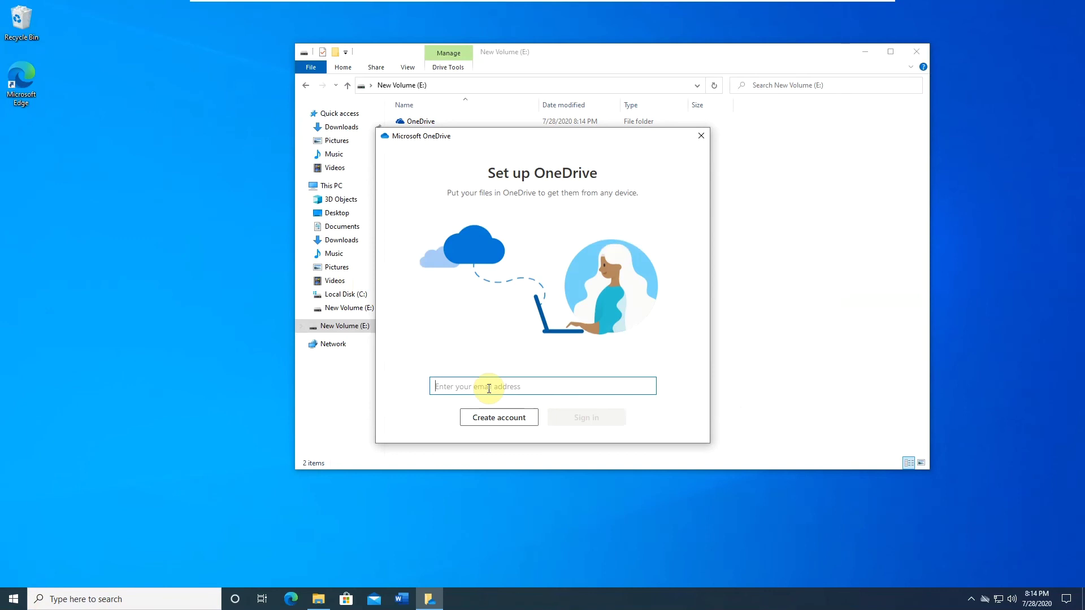
type("m")
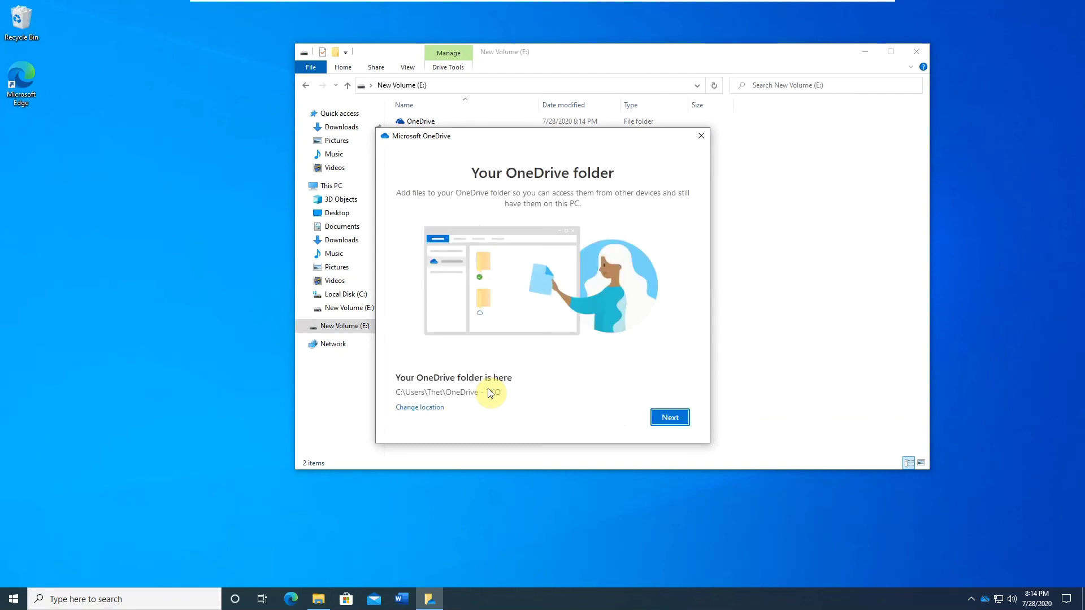
Change the OneDrive folder location to New Volume (E:), reusing the existing OneDrive - TKO folder
left_click(421, 407)
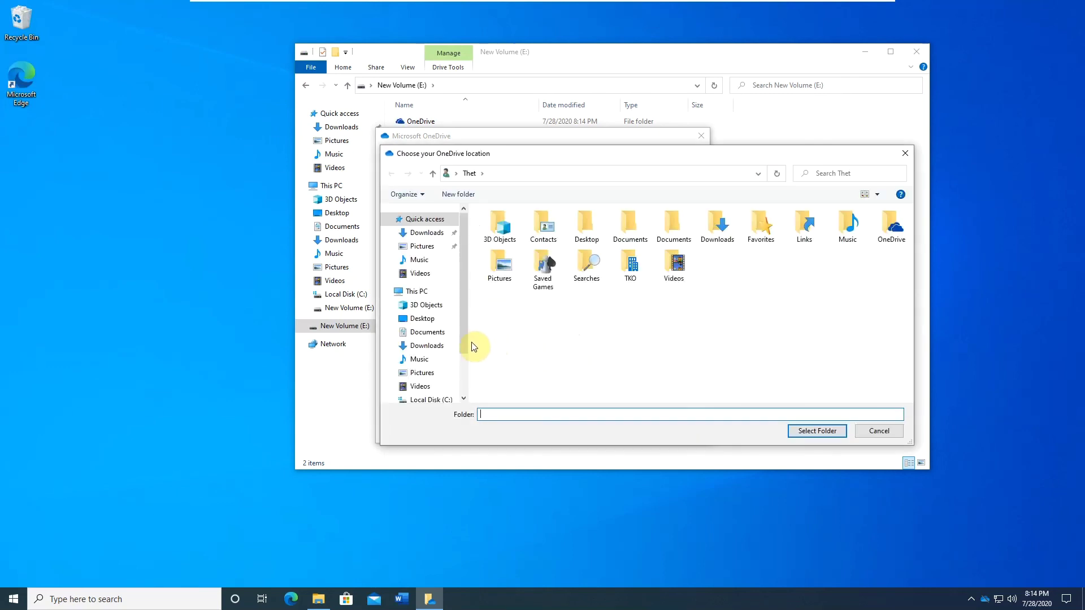
left_click_drag(463, 341, 462, 371)
left_click(447, 364)
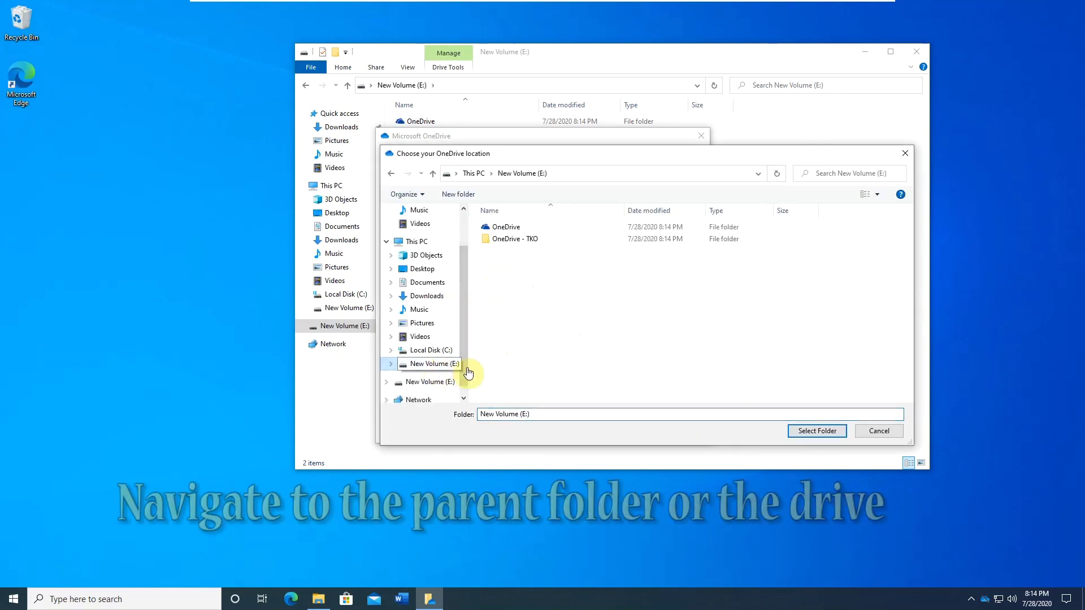
left_click(814, 431)
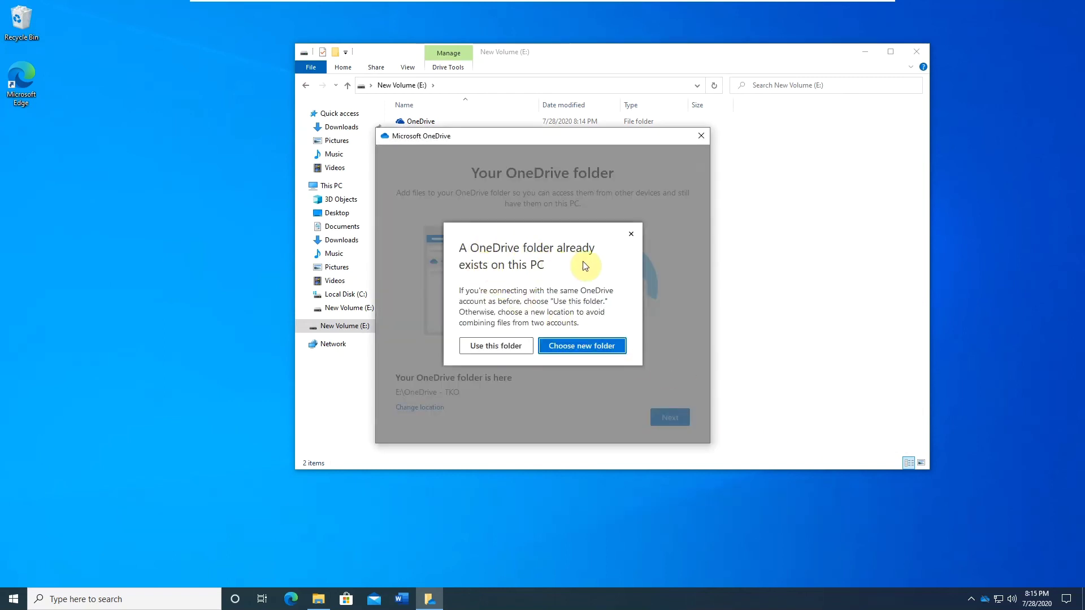
left_click(494, 348)
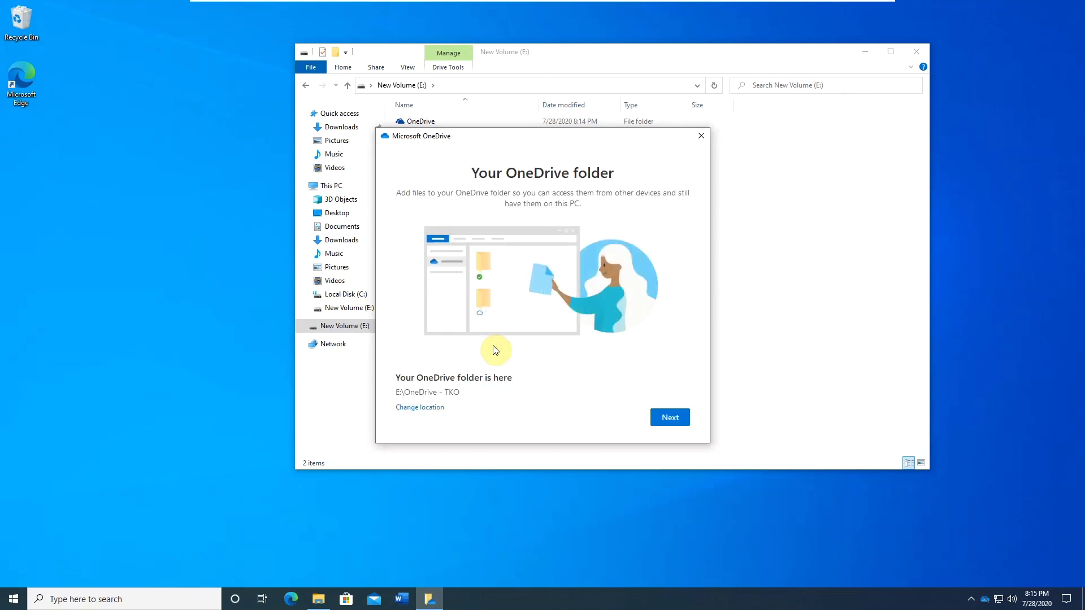
Go through the remaining setup pages and skip the mobile app to finish setup
left_click(670, 417)
left_click(669, 419)
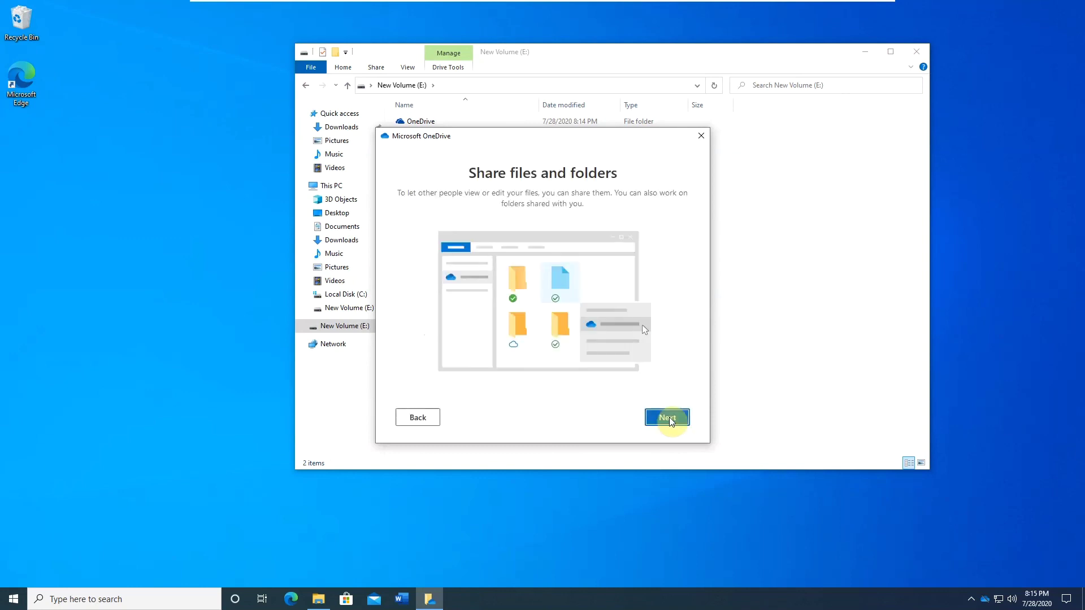
left_click(669, 418)
left_click(669, 418)
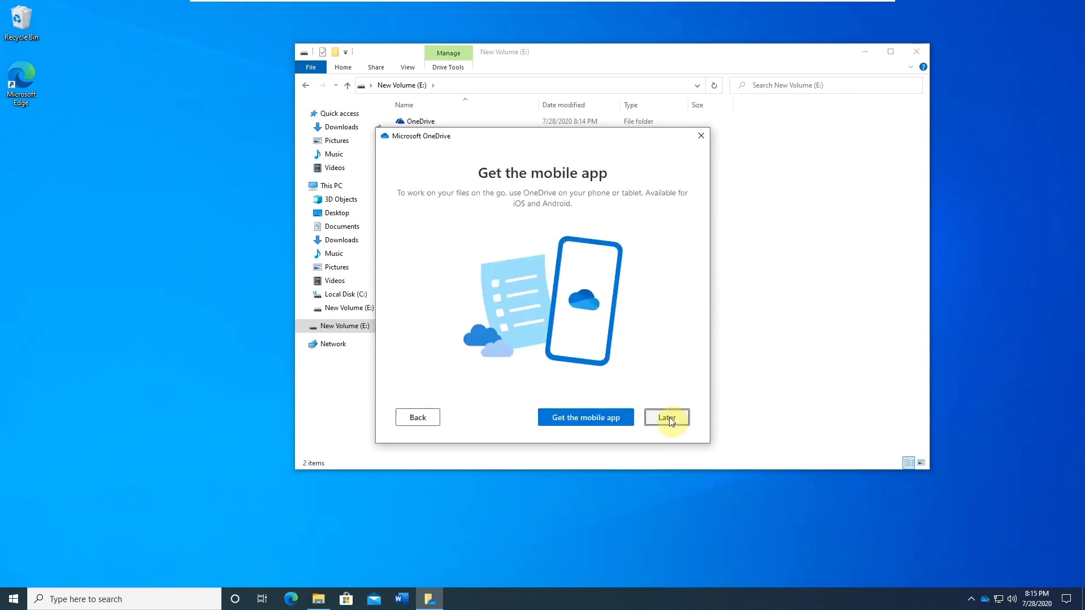
left_click(667, 420)
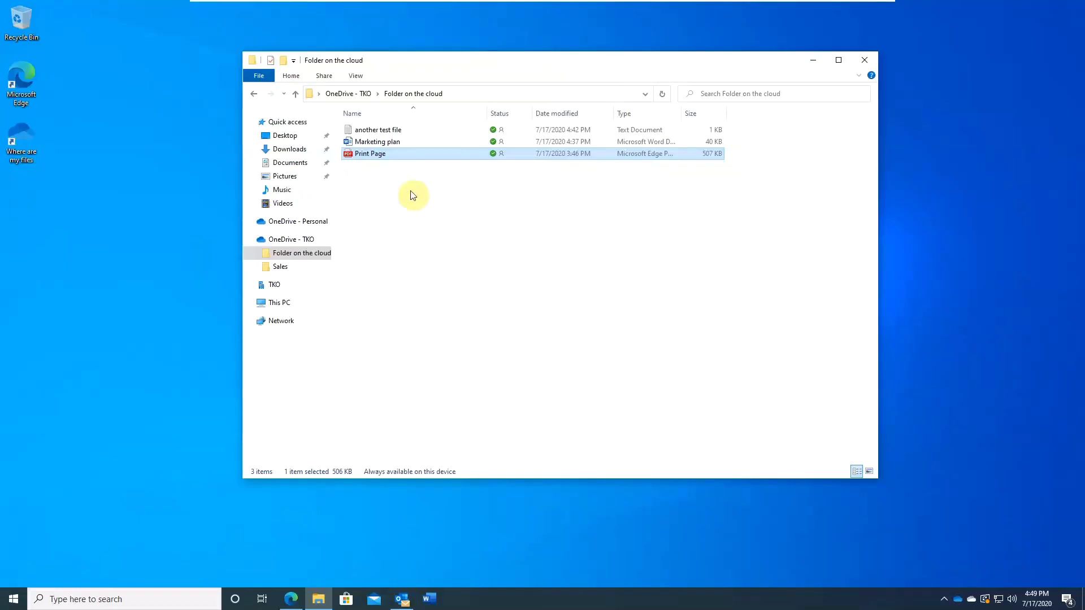
Delete Print Page from Folder on the cloud and refresh the OneDrive web folder to confirm it's gone
right_click(375, 154)
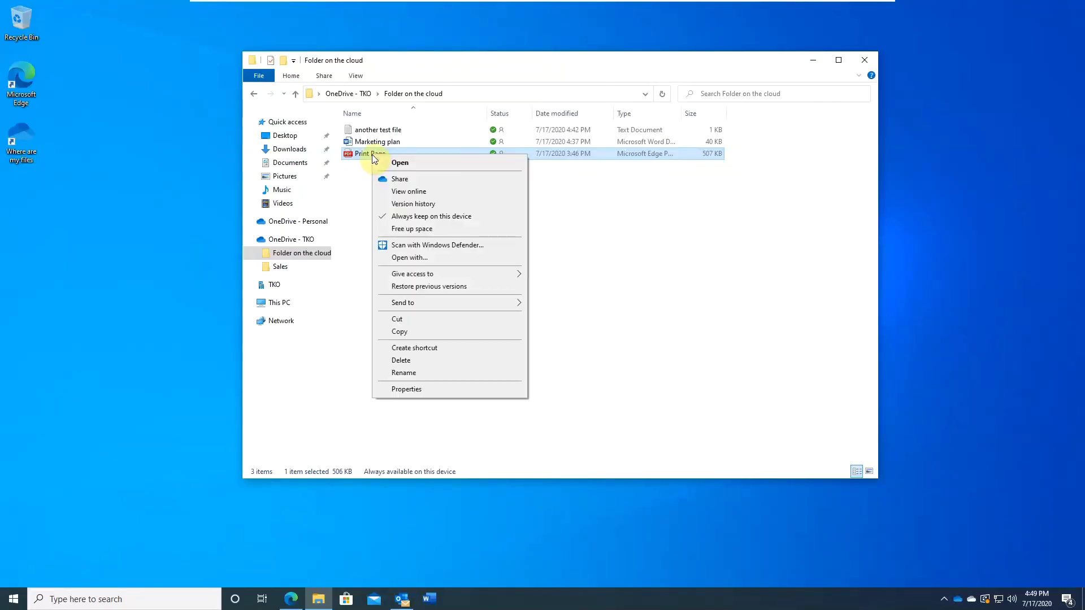
left_click(402, 360)
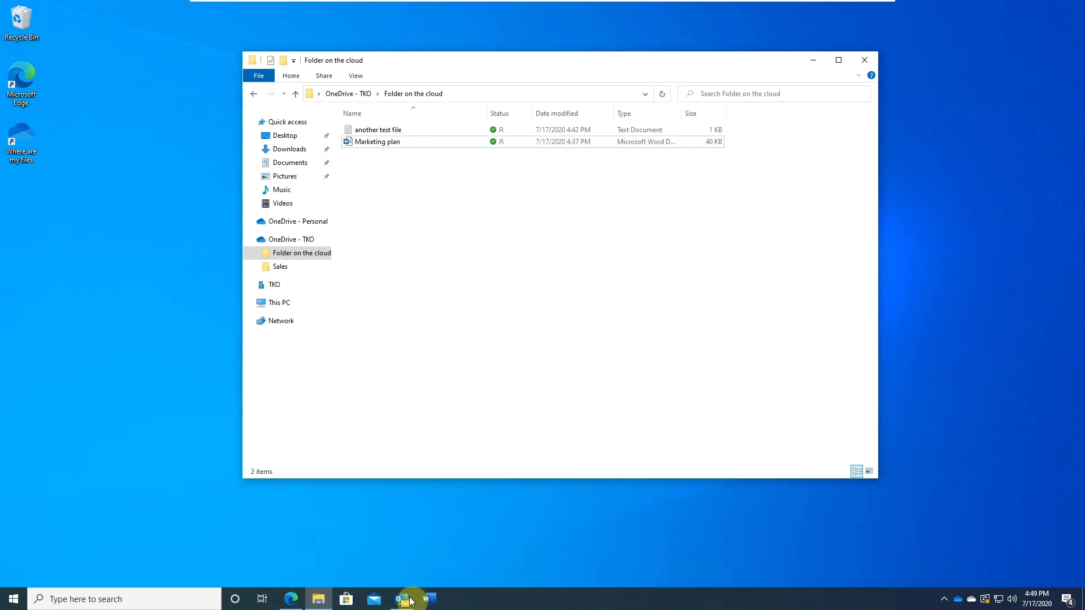
left_click(298, 598)
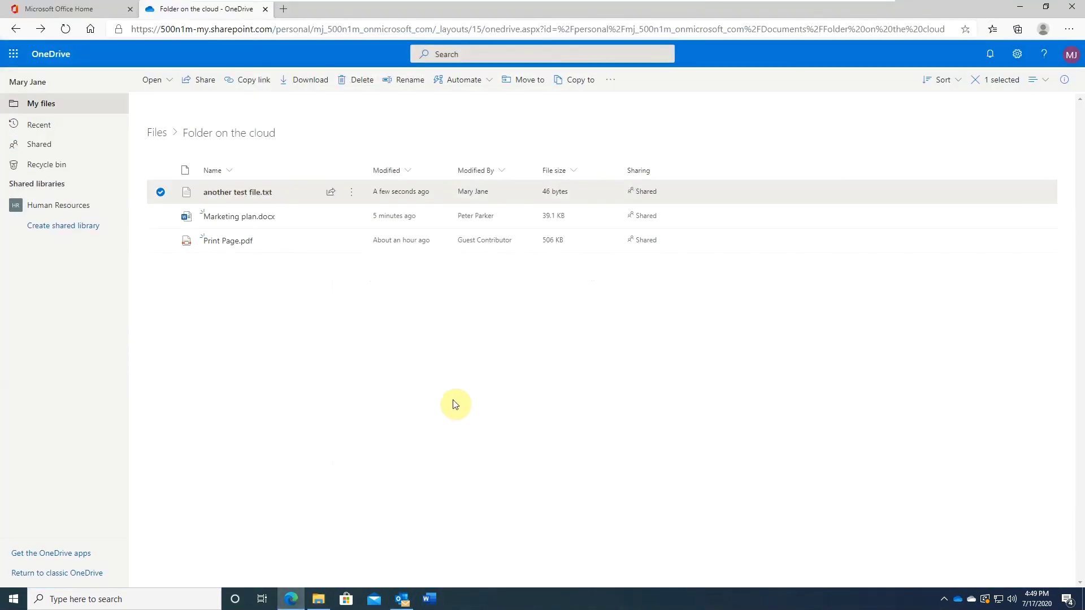
left_click(66, 29)
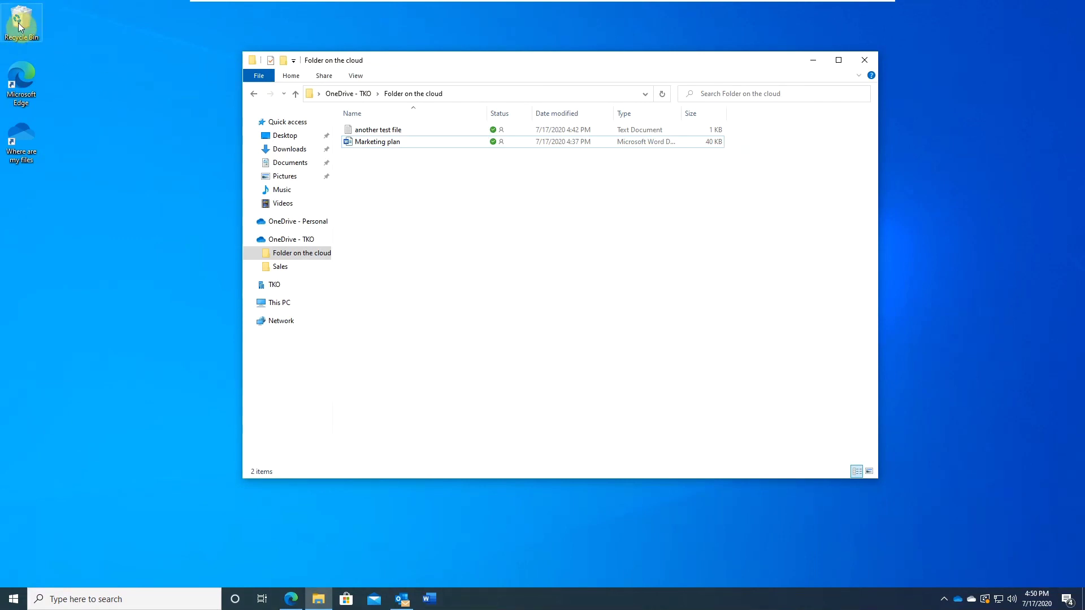
left_click(291, 598)
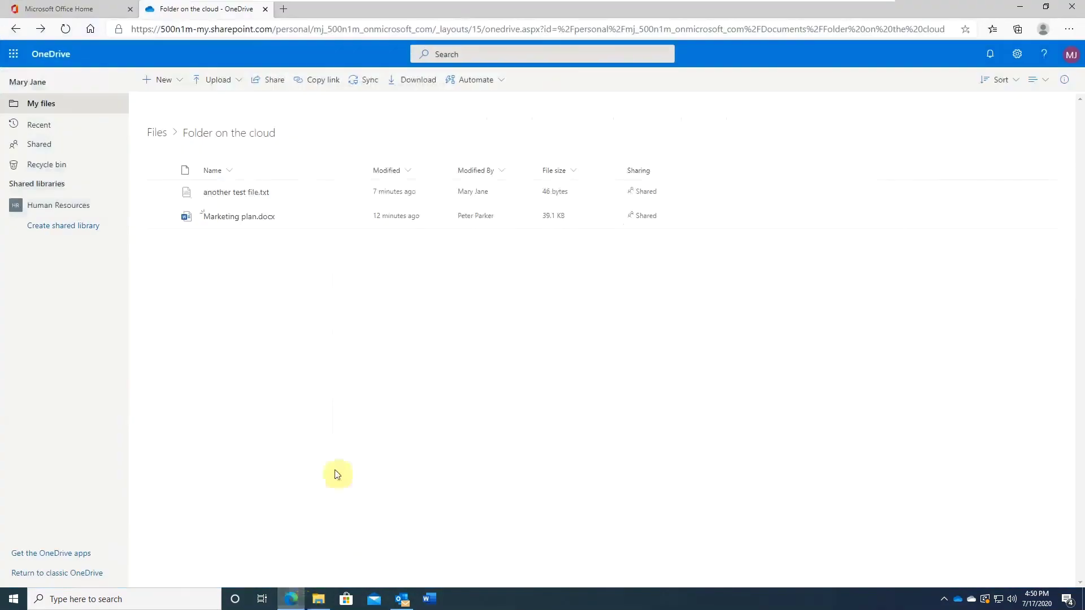
Restore Print Page.pdf from the OneDrive recycle bin
left_click(48, 165)
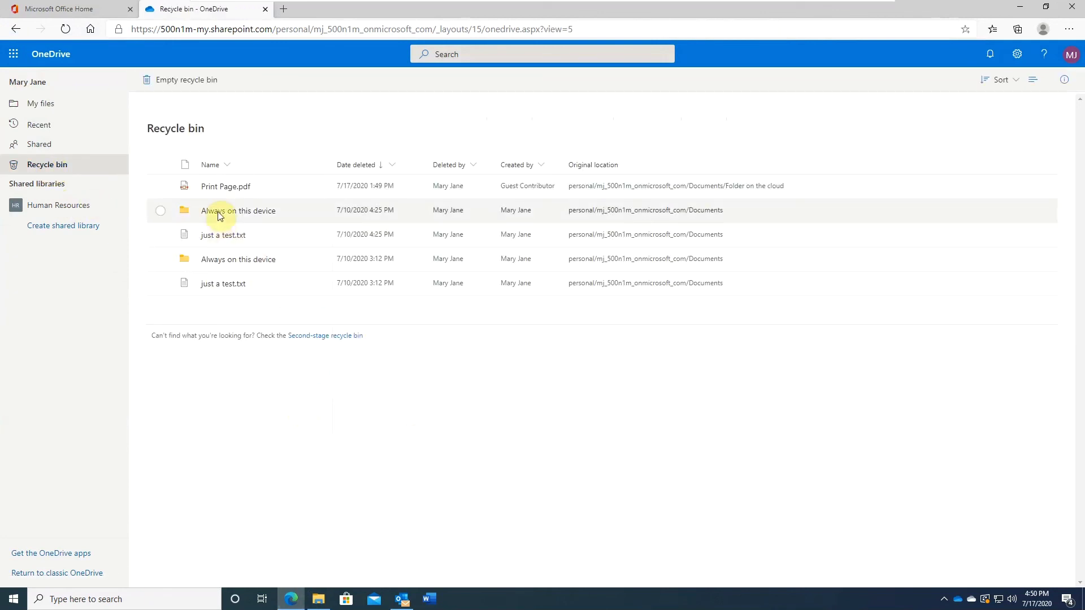
left_click(161, 186)
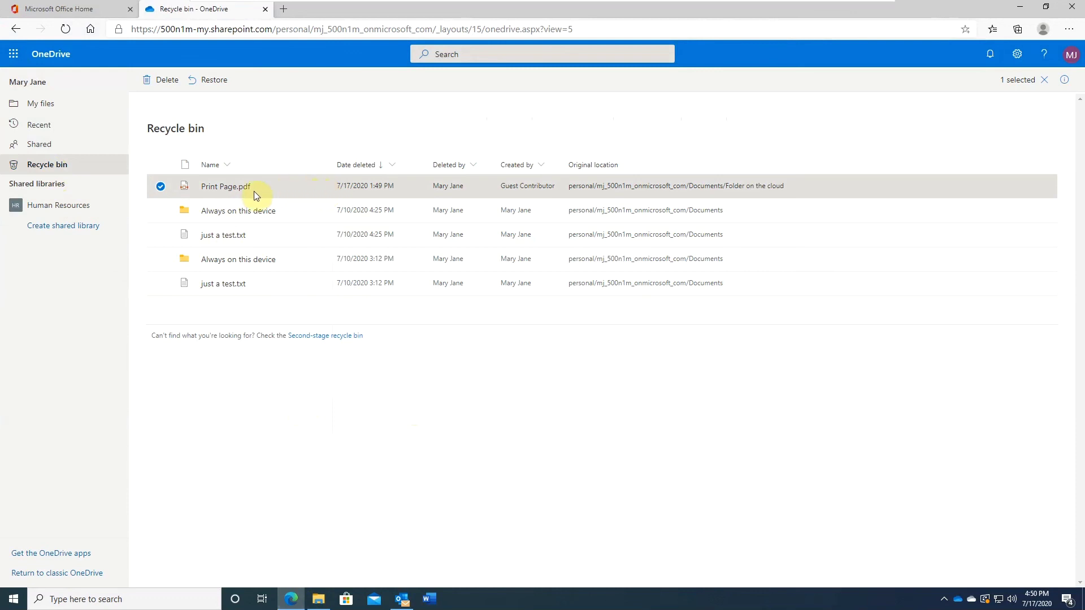
right_click(321, 187)
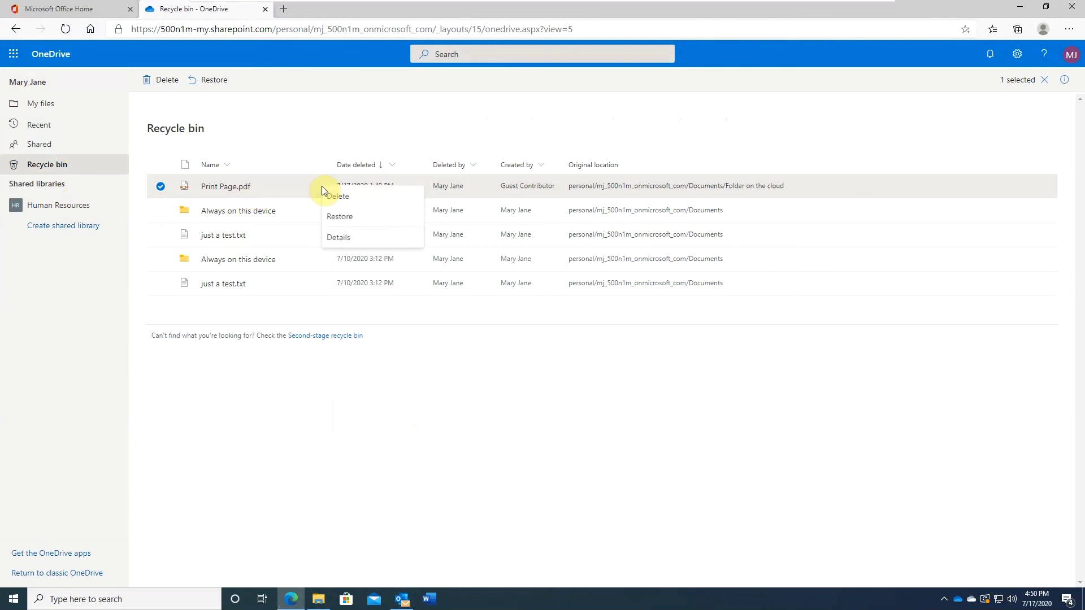
left_click(339, 216)
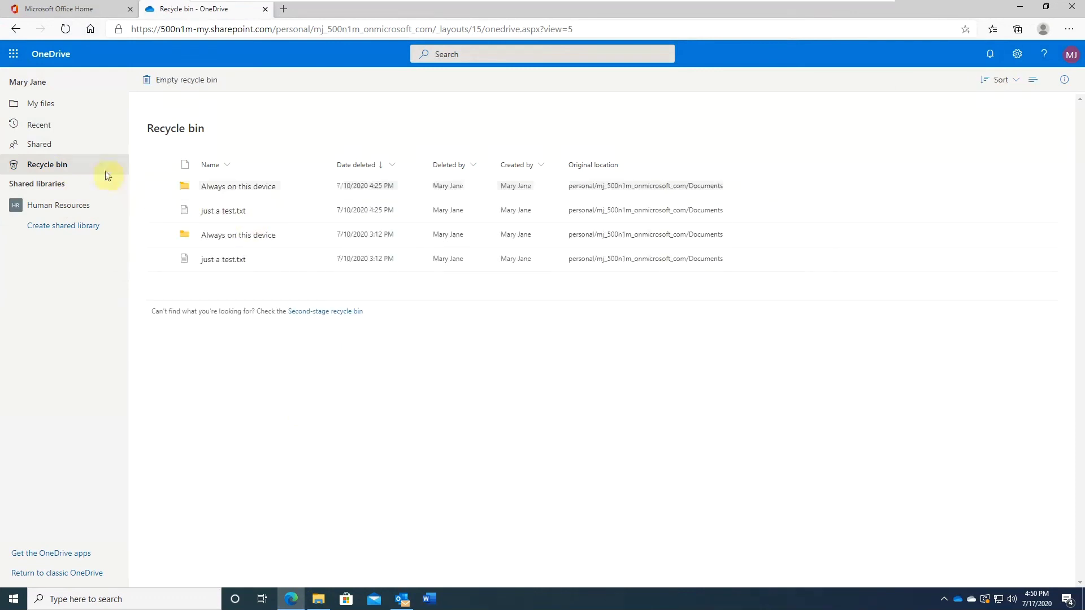
Confirm Print Page.pdf is back in Folder on the cloud, then go to Restore your OneDrive from Settings
left_click(48, 107)
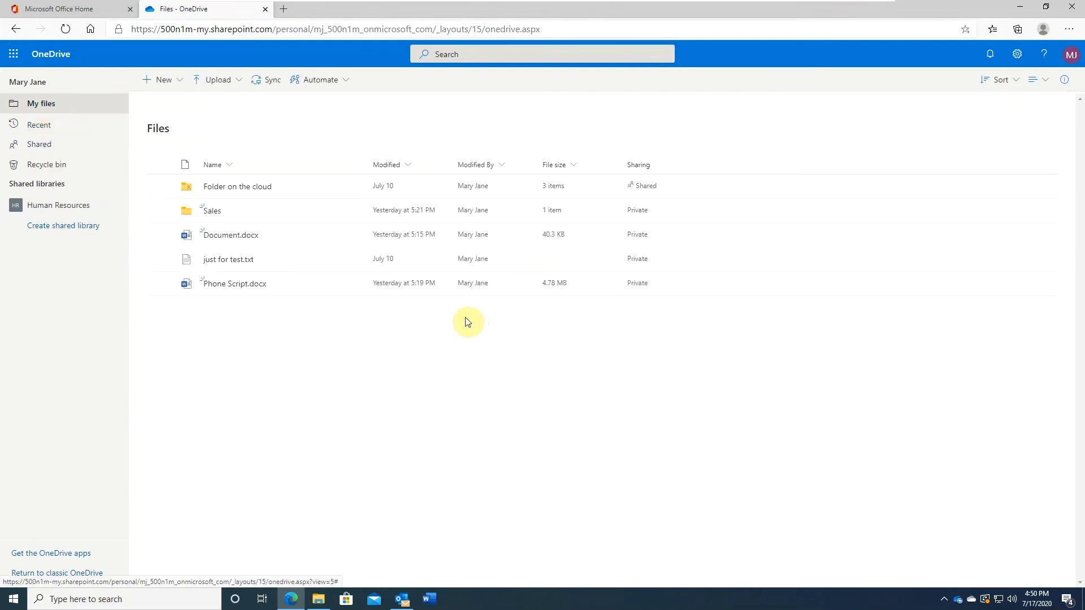
left_click(252, 198)
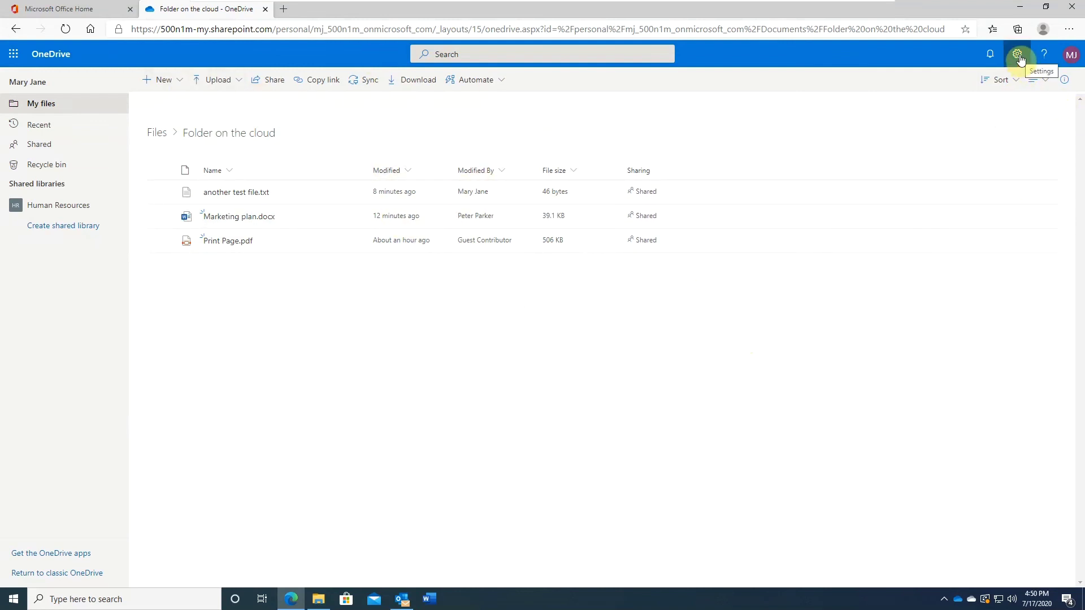
left_click(1018, 57)
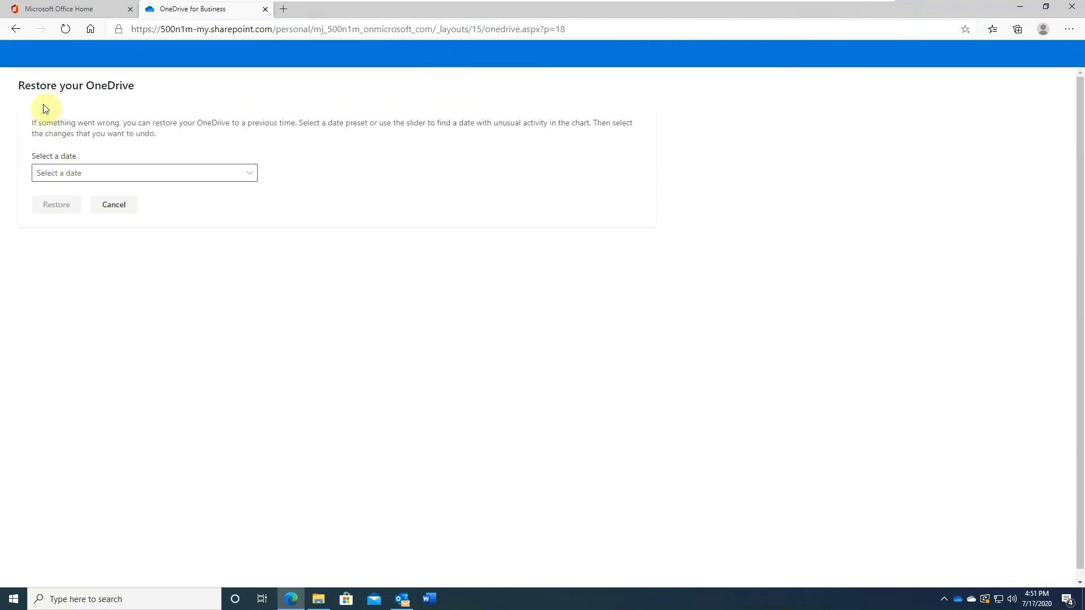
Choose Custom date and time as the restore date and view the activity chart and change list
left_click(112, 178)
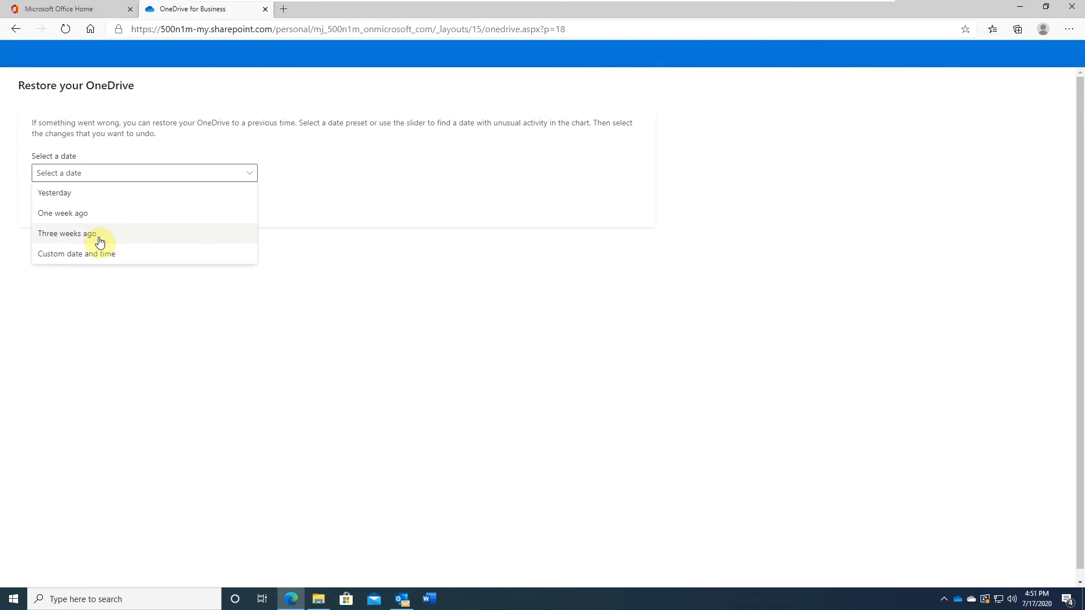
left_click(96, 256)
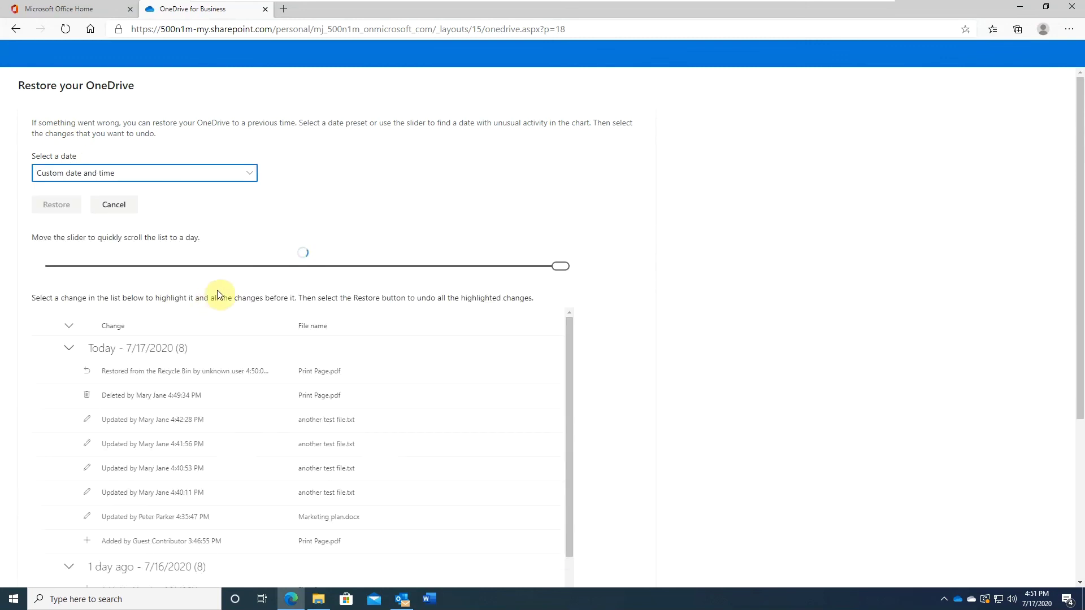
scroll(382, 340, "down", 3)
scroll(407, 351, "down", 2)
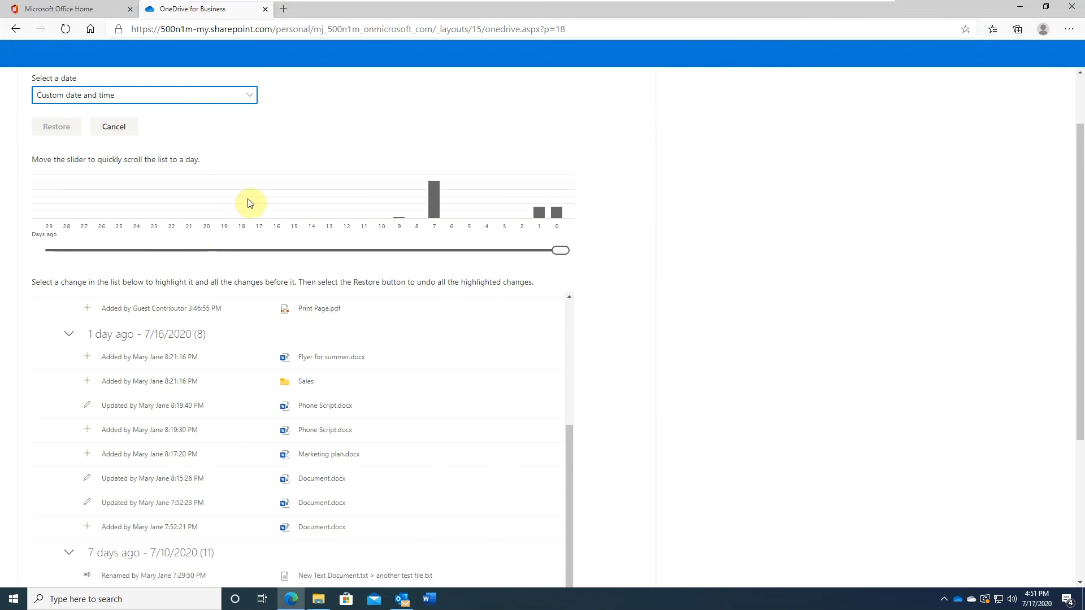